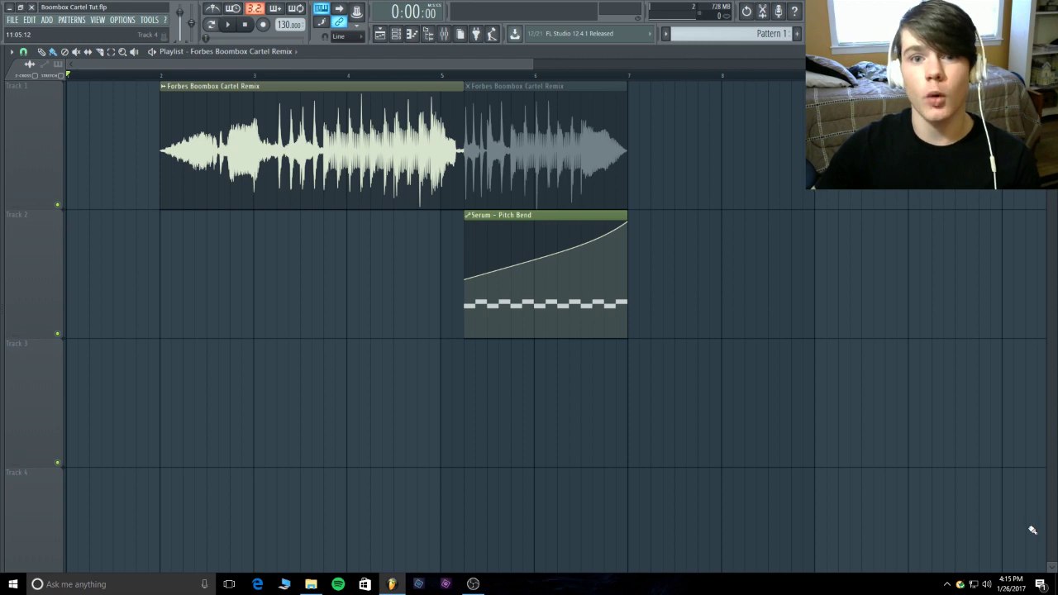
Step: Play back the remix clip and the Serum pattern from bar 2 of the playlist
scroll(827, 430, up, 1)
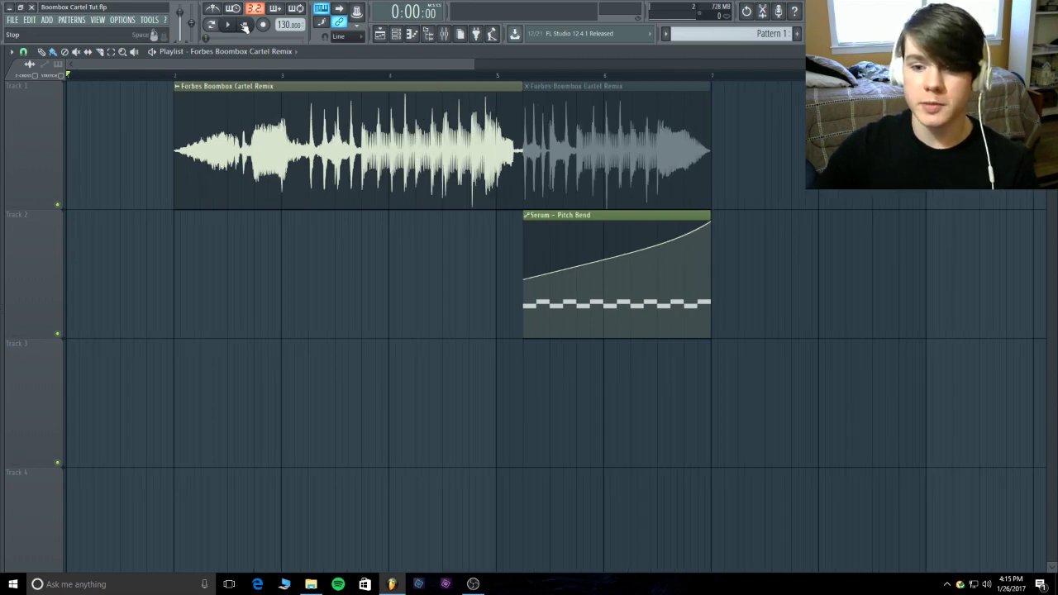
click(184, 73)
click(228, 24)
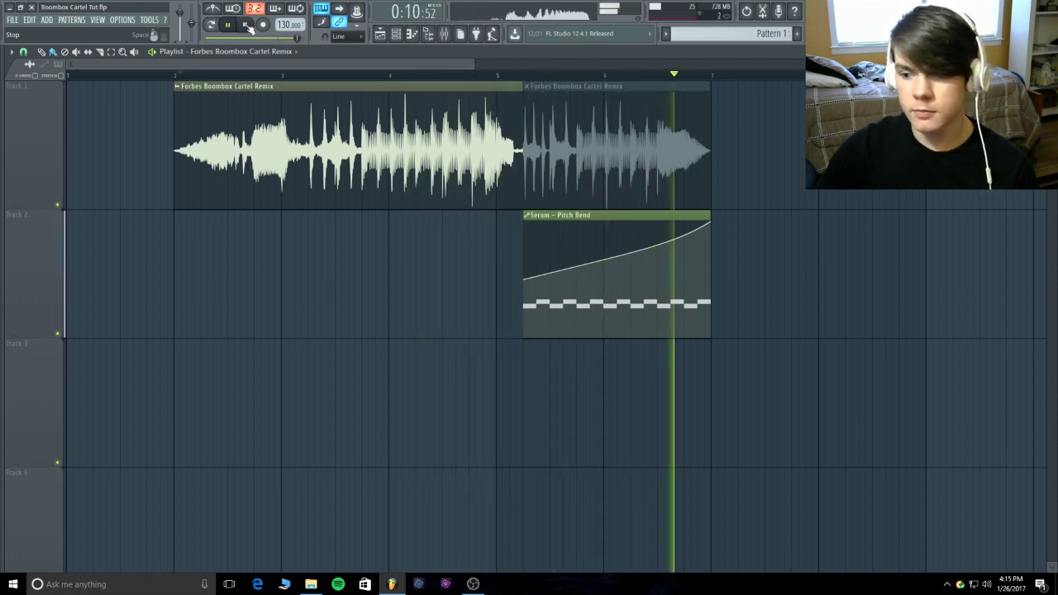
click(246, 25)
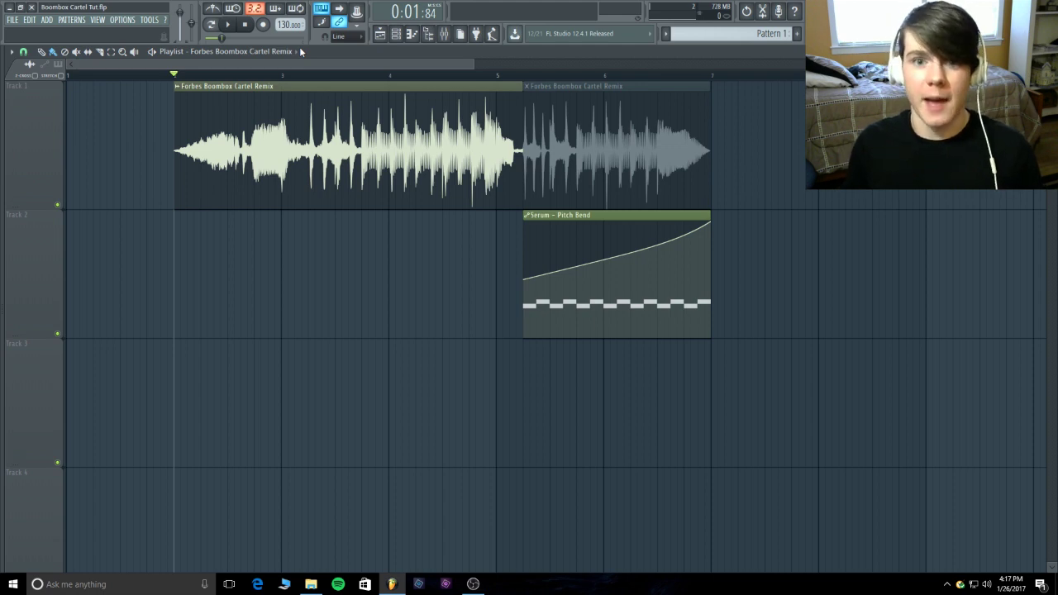
Step: Open the Fruity parametric EQ 2 on mixer Insert 1 to view its curve
click(448, 34)
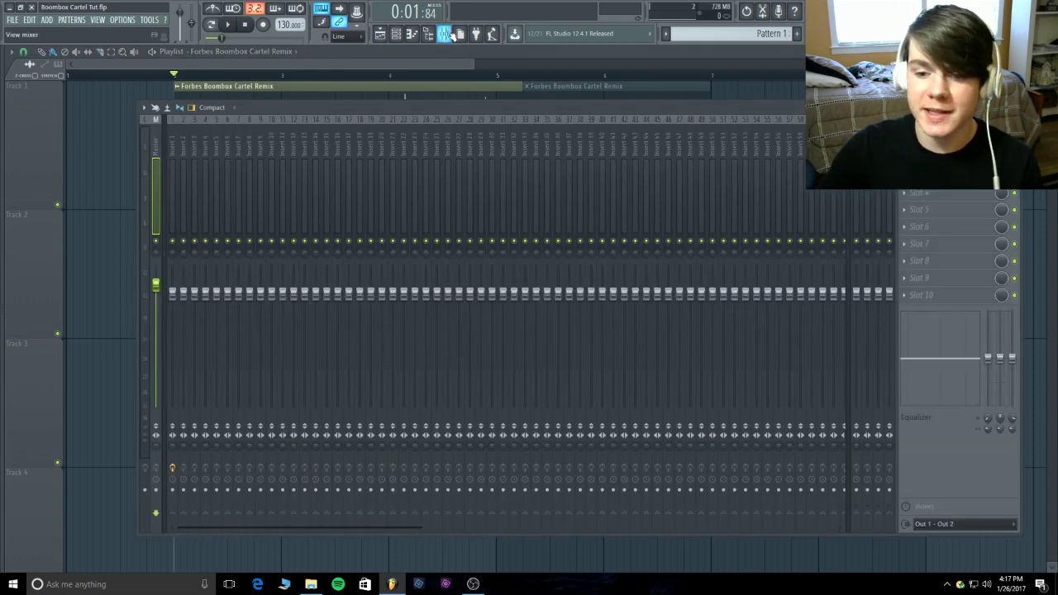
click(175, 156)
click(943, 142)
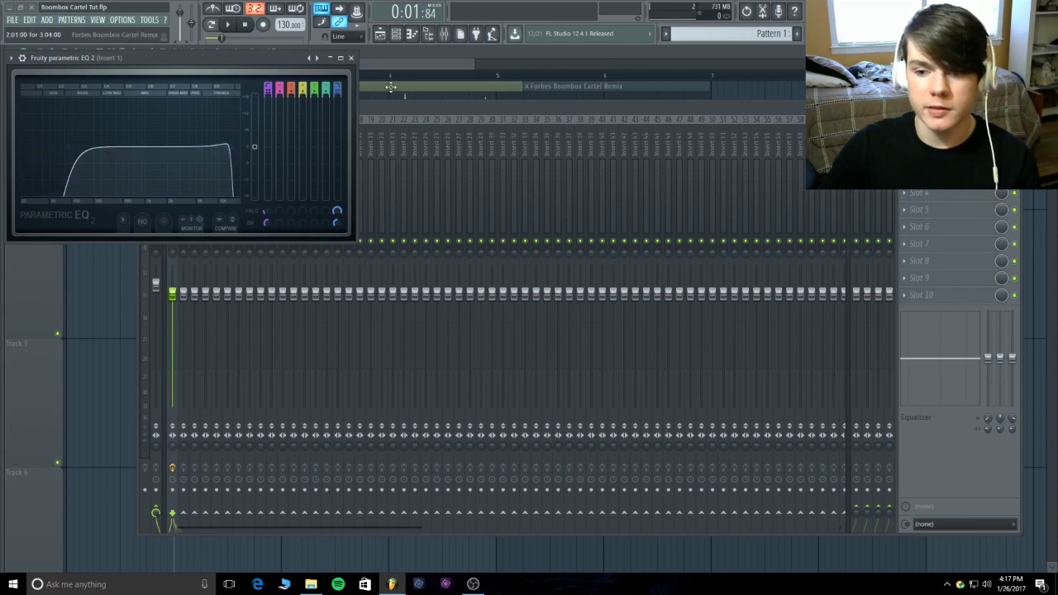
Step: Play back the Forbes Boombox Cartel Remix clip from bar 4 of the playlist
click(389, 62)
click(393, 74)
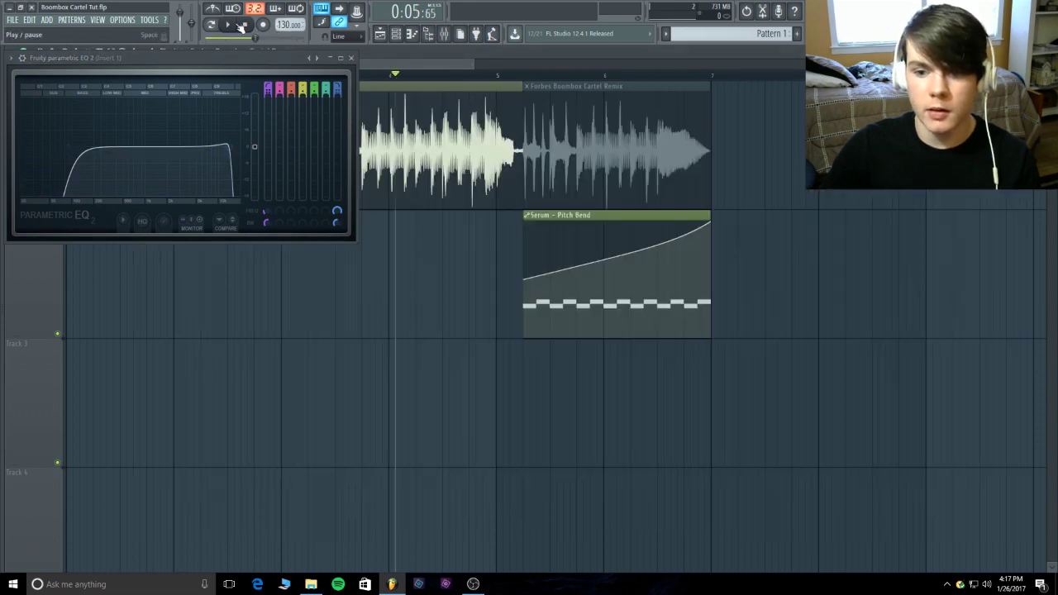
key(space)
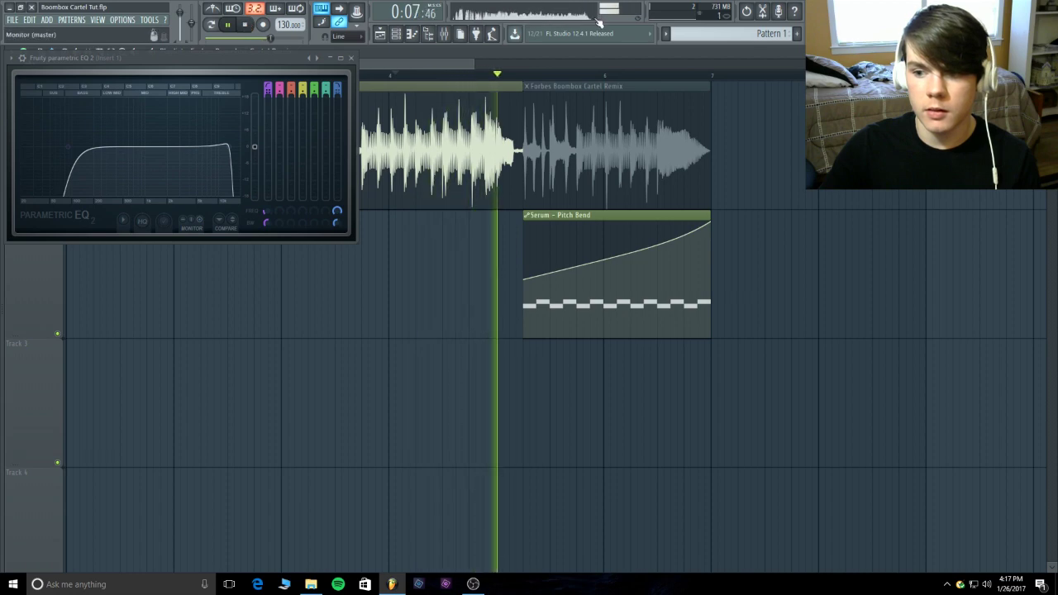
key(space)
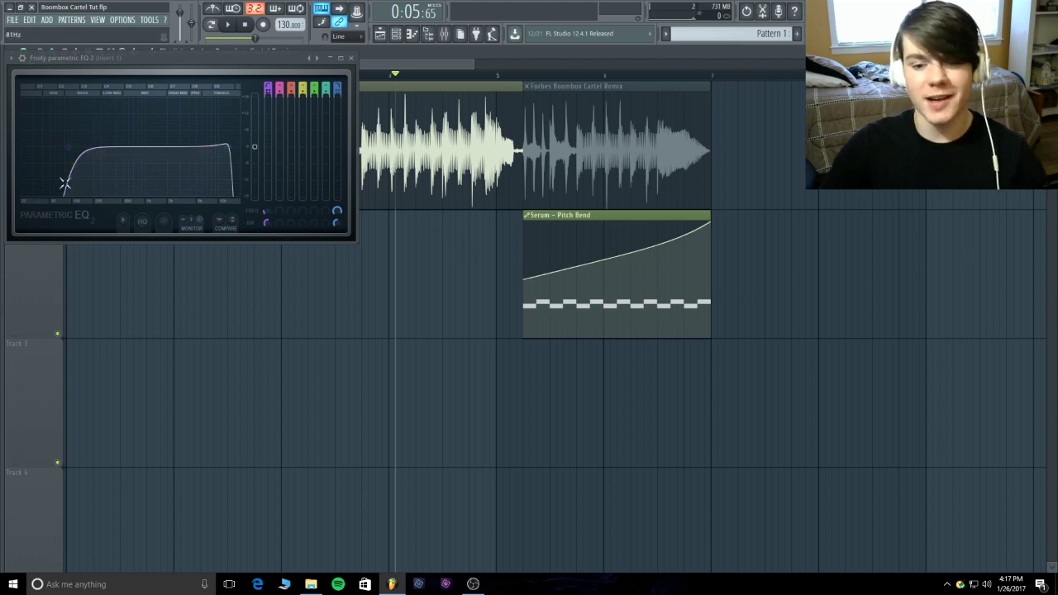
Step: Close the EQ, then open the Serum channel and browse its user presets, including the Spektral Sound - Garbage for Serum folder
click(351, 57)
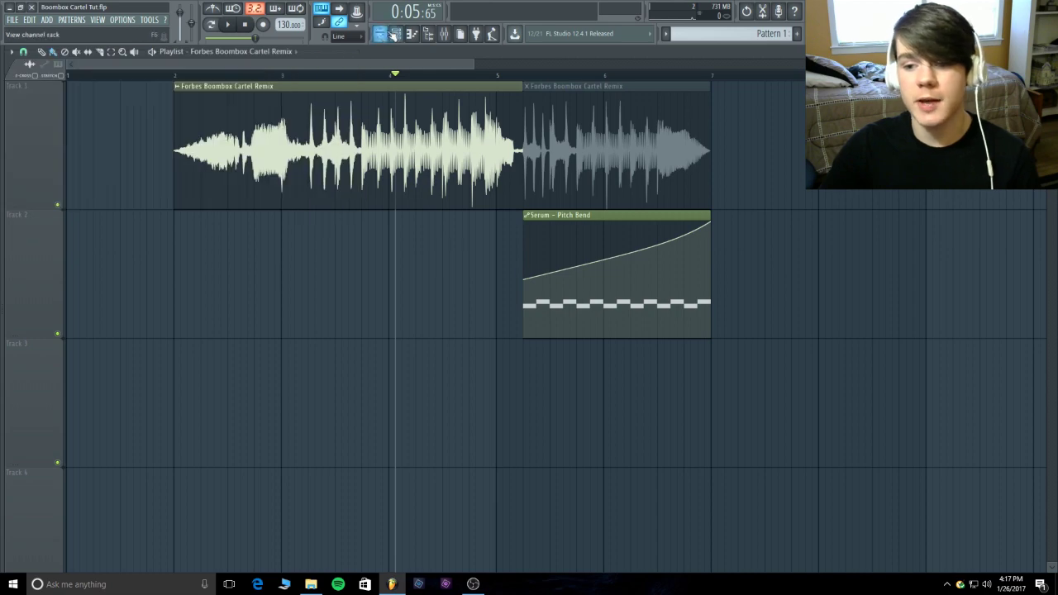
click(396, 33)
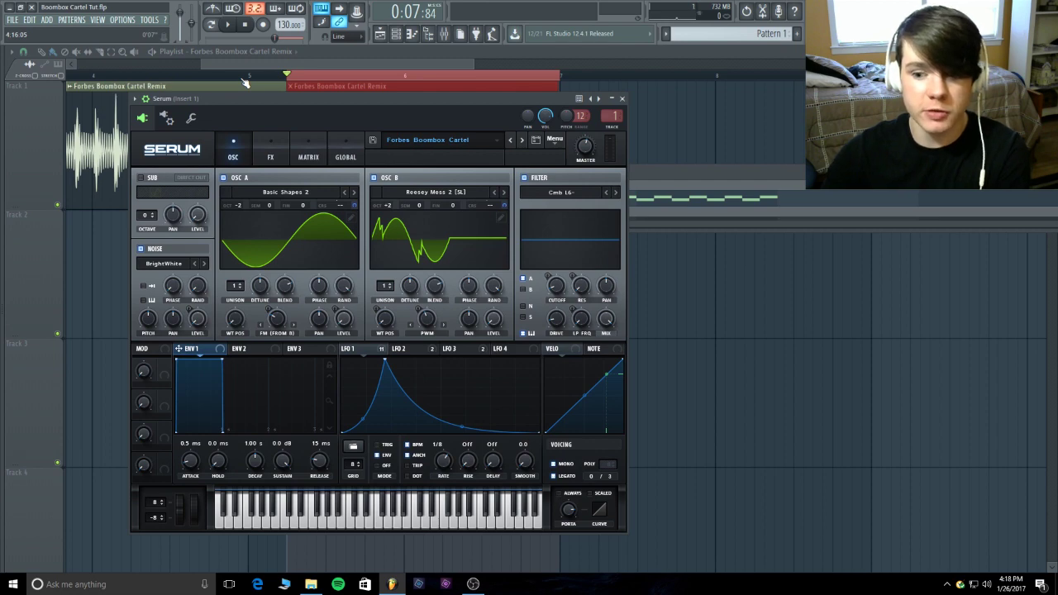
click(432, 139)
mouse_move(438, 262)
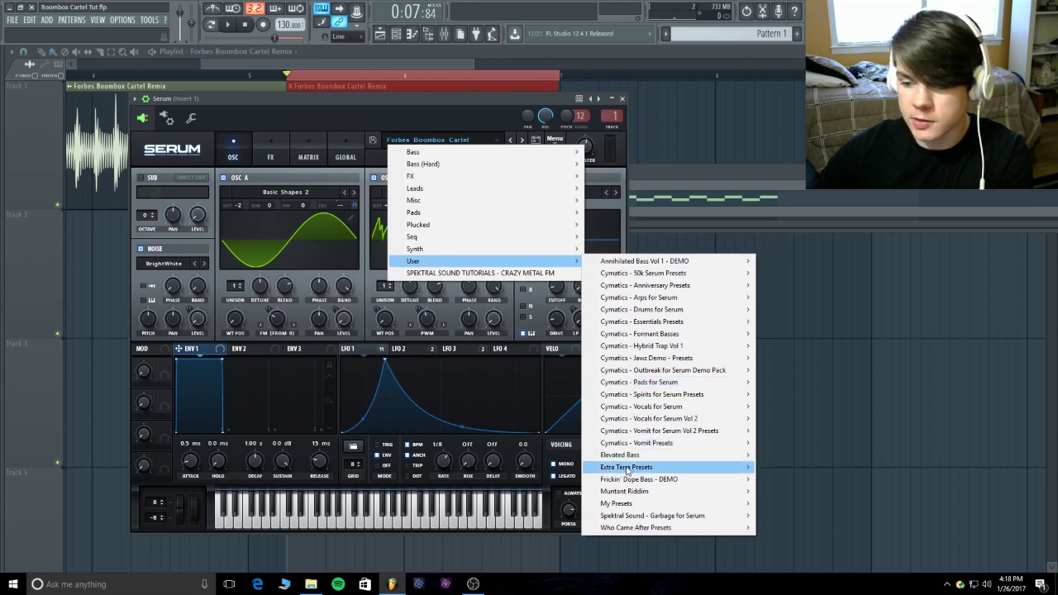
mouse_move(697, 518)
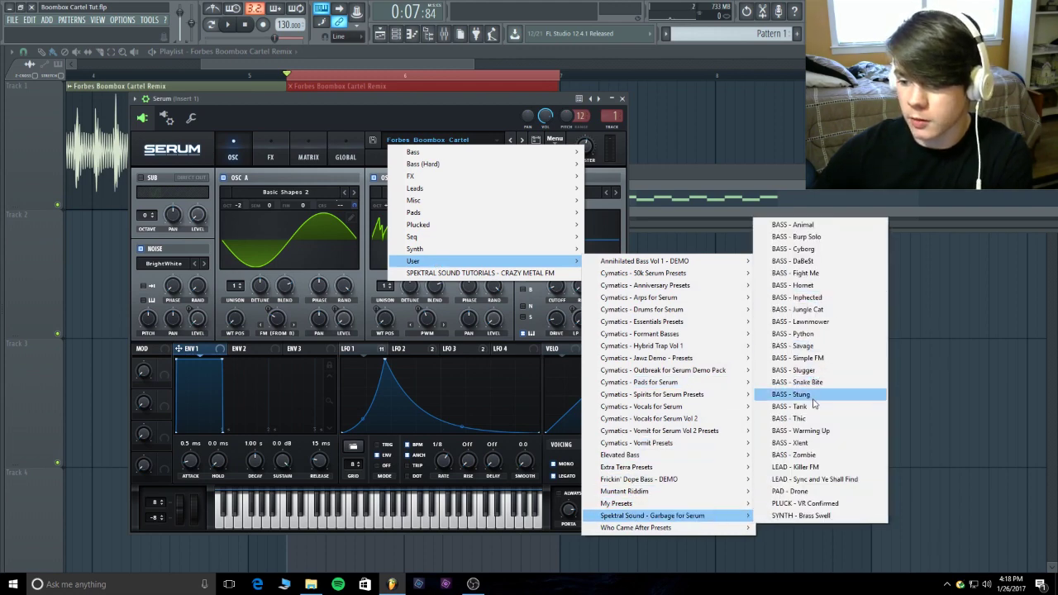
click(397, 107)
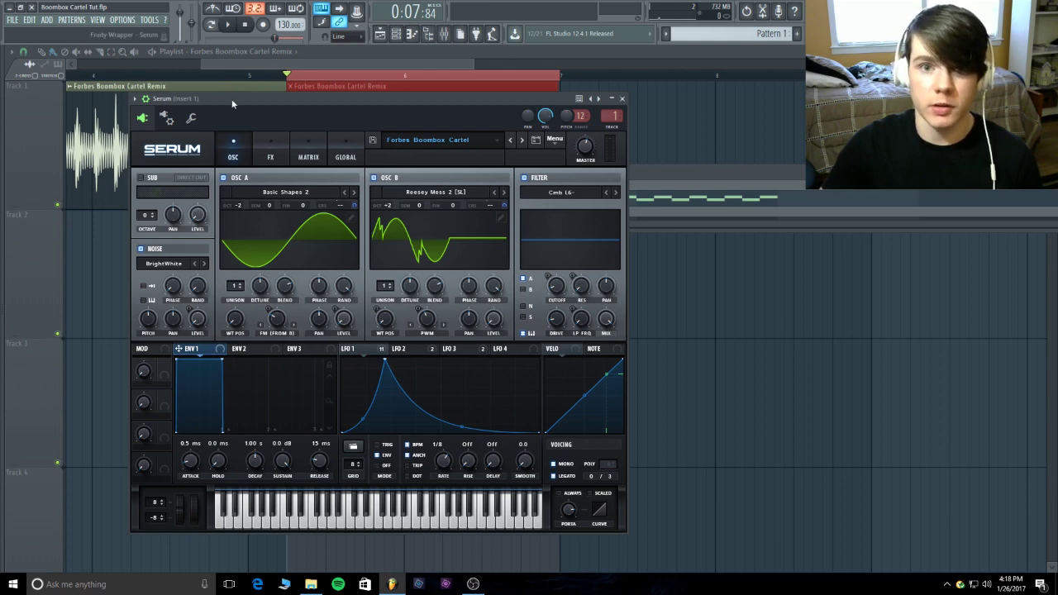
Step: Examine the shapes, modes and rates of Serum's LFO 1, LFO 2 and LFO 3
drag(232, 104, 294, 95)
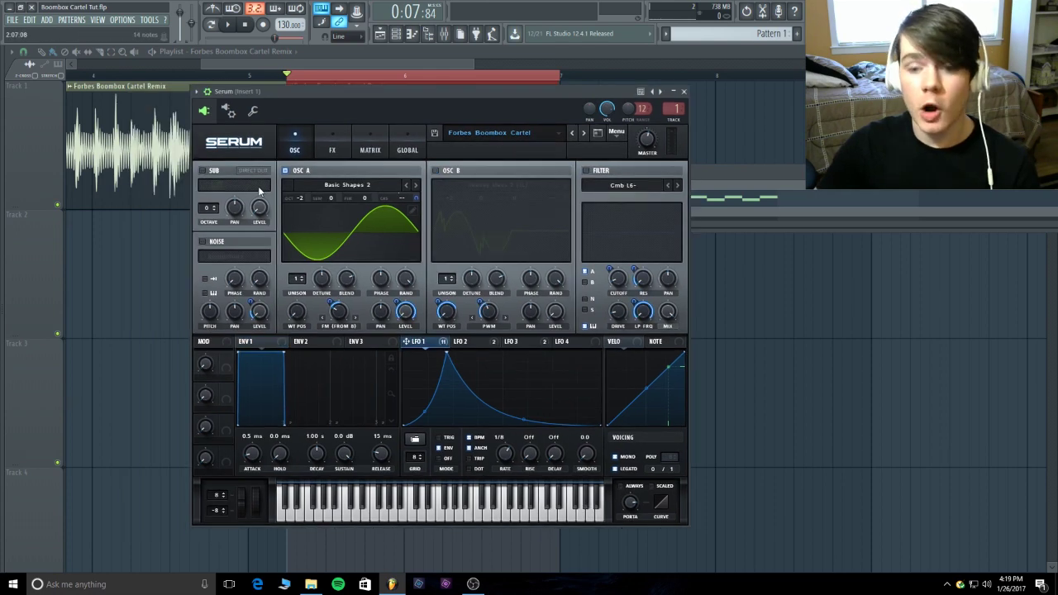
click(443, 342)
click(500, 419)
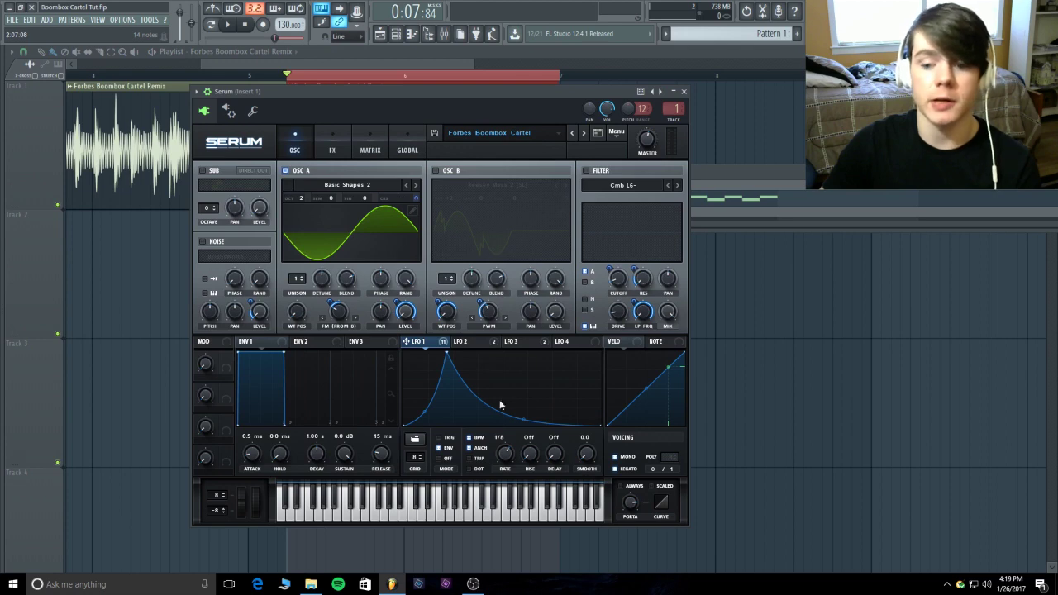
click(492, 342)
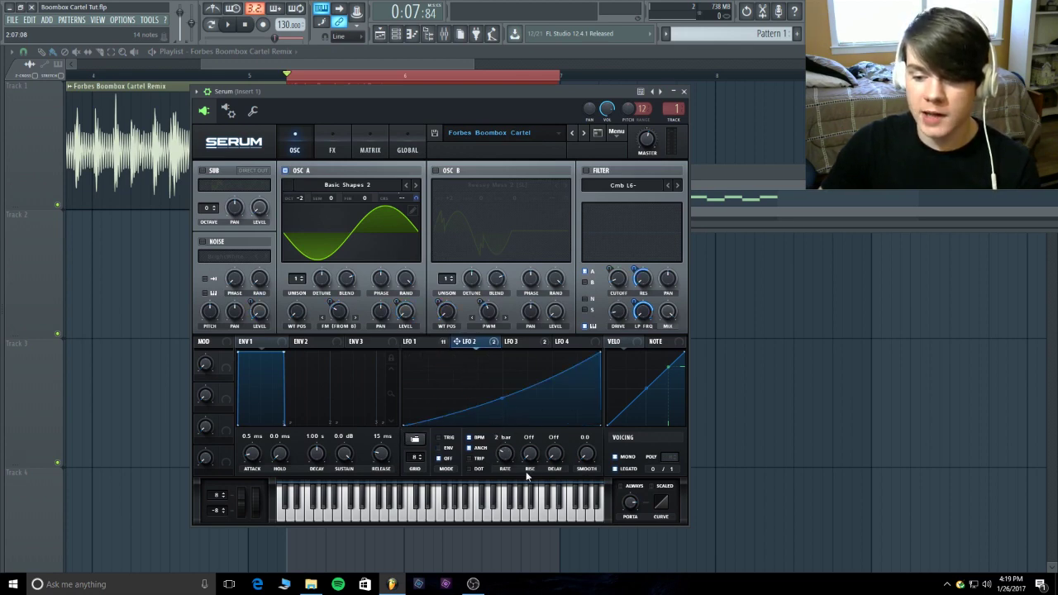
click(434, 339)
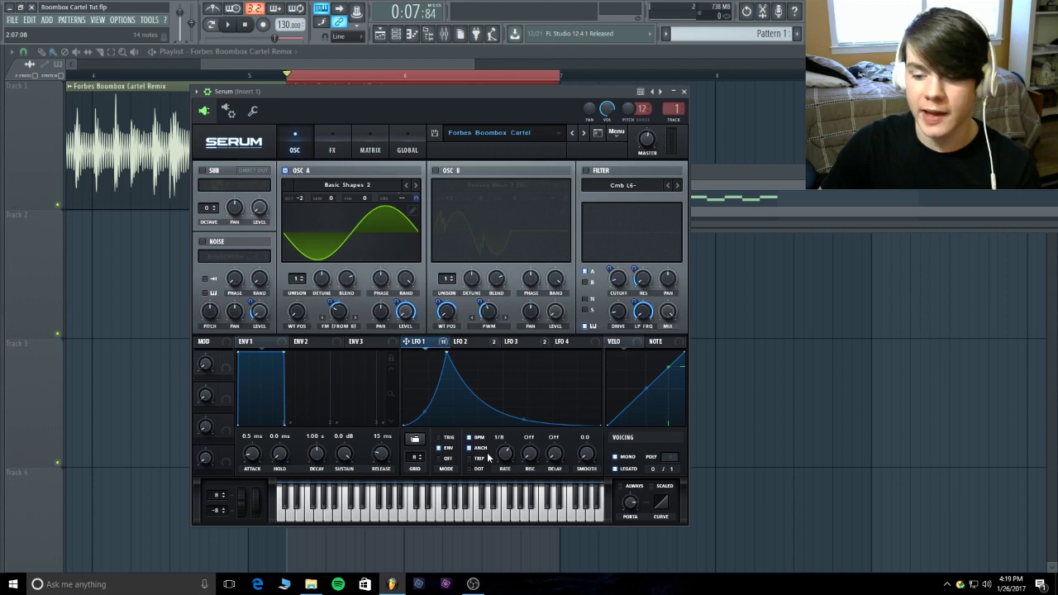
click(467, 342)
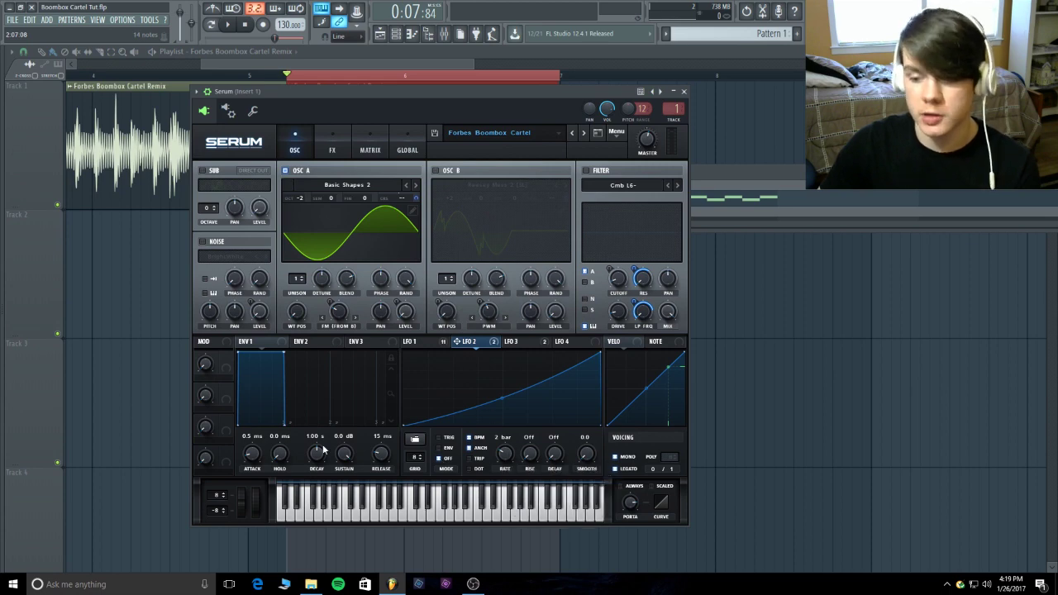
click(511, 341)
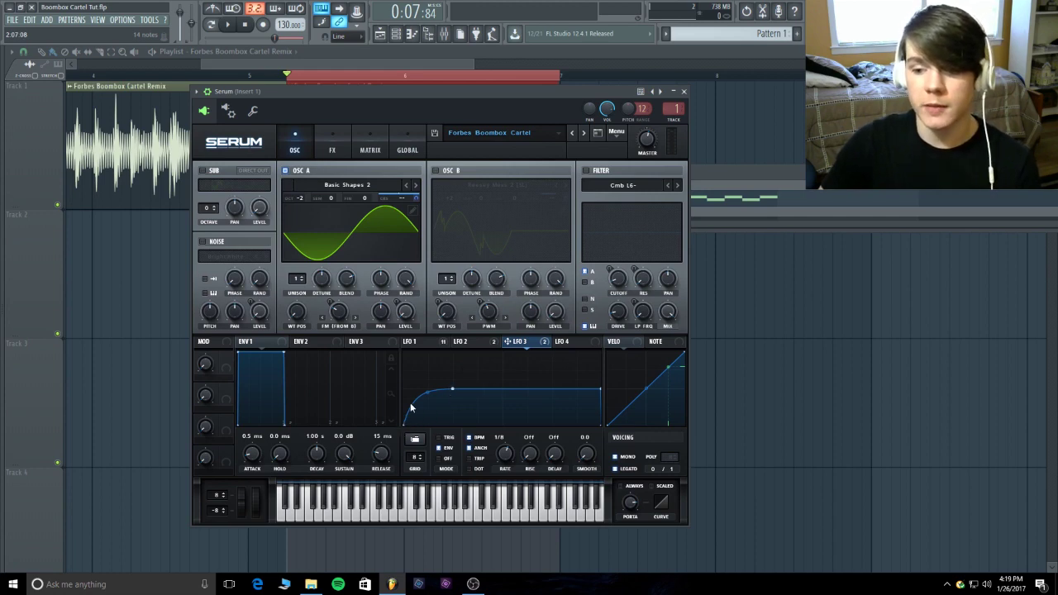
click(411, 342)
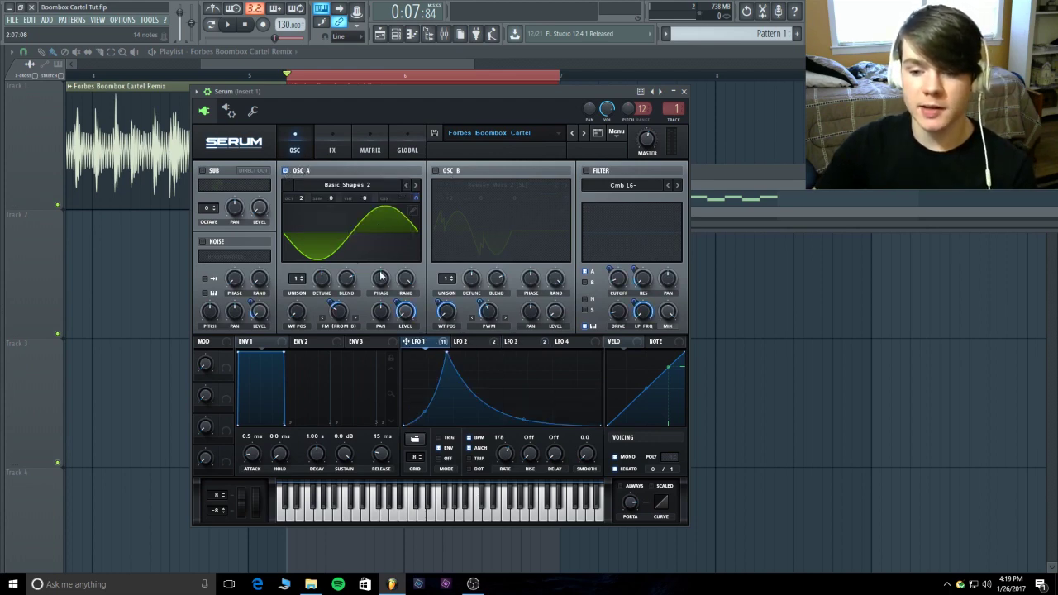
Step: Play back the selected playlist section to hear Osc A without Osc B
click(229, 26)
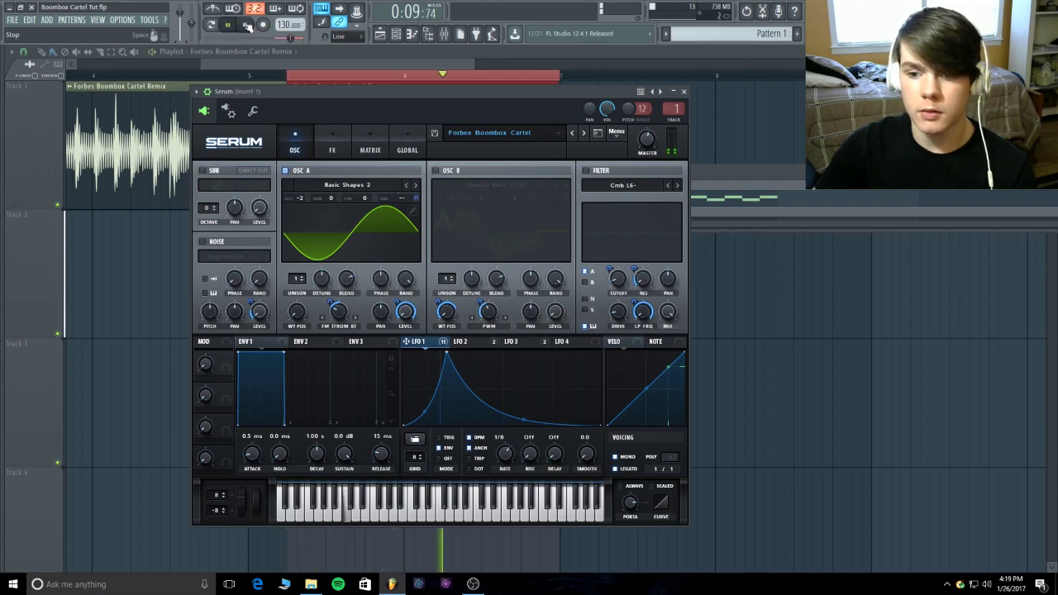
click(245, 25)
drag(304, 90, 289, 440)
mouse_move(325, 218)
mouse_down()
mouse_move(586, 220)
mouse_move(336, 215)
mouse_up()
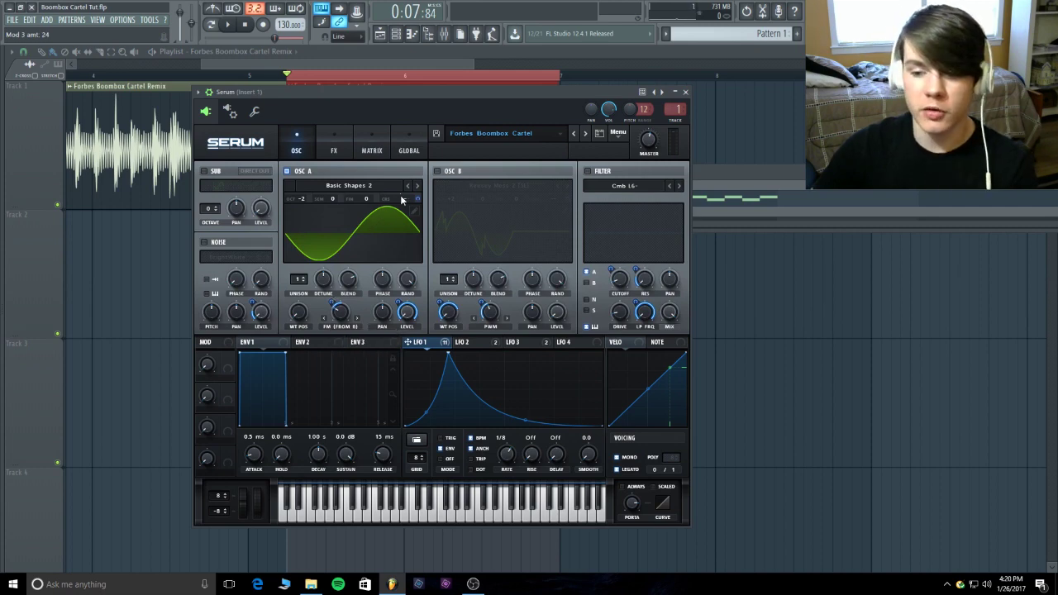
Step: Display LFO 3 and inspect its modulation of Osc A's coarse pitch
click(517, 343)
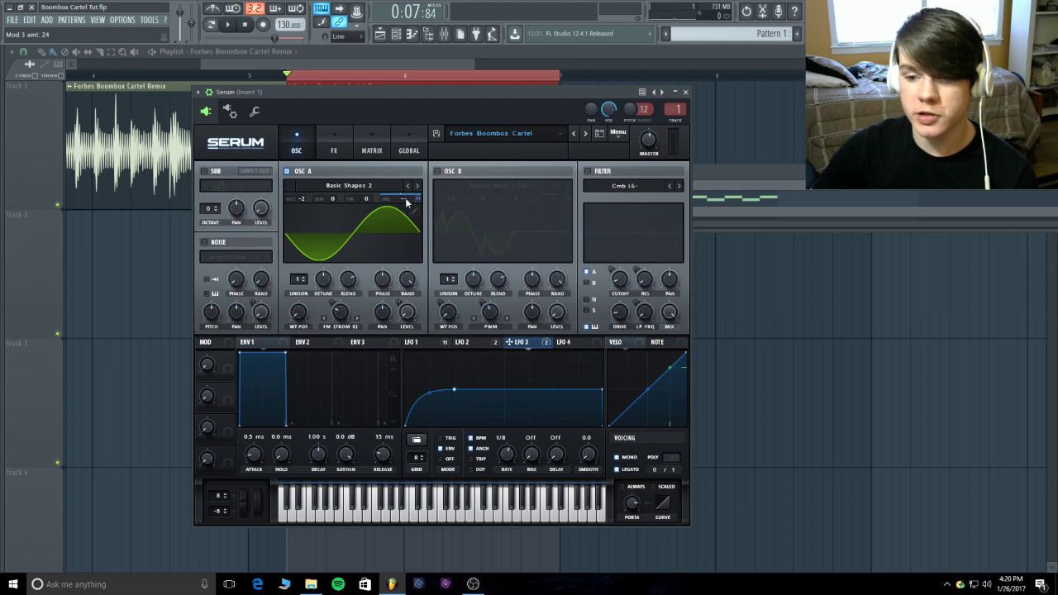
right_click(406, 202)
click(426, 213)
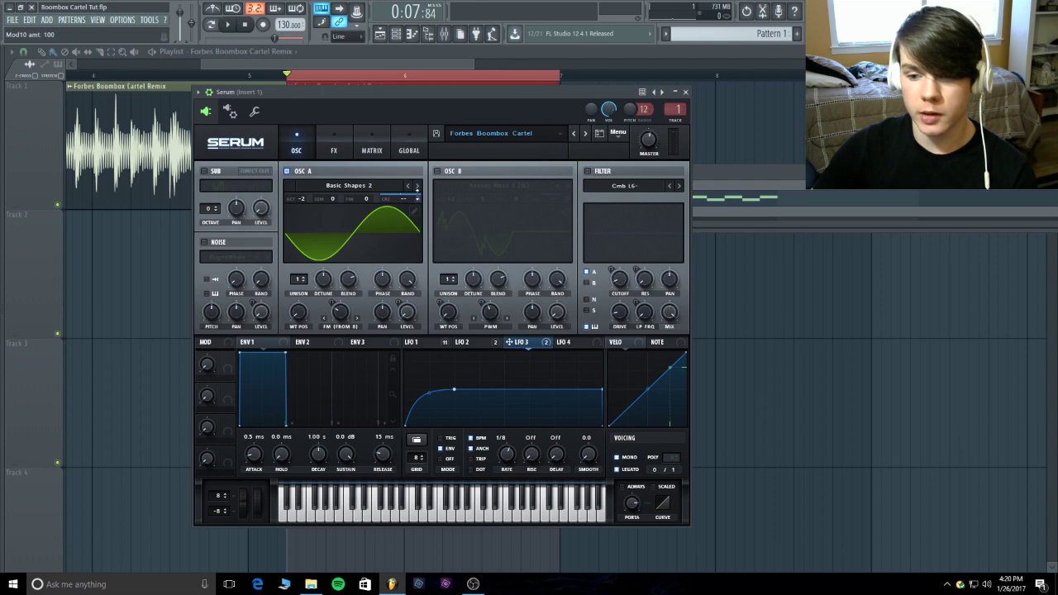
drag(418, 200, 417, 166)
drag(445, 131, 450, 108)
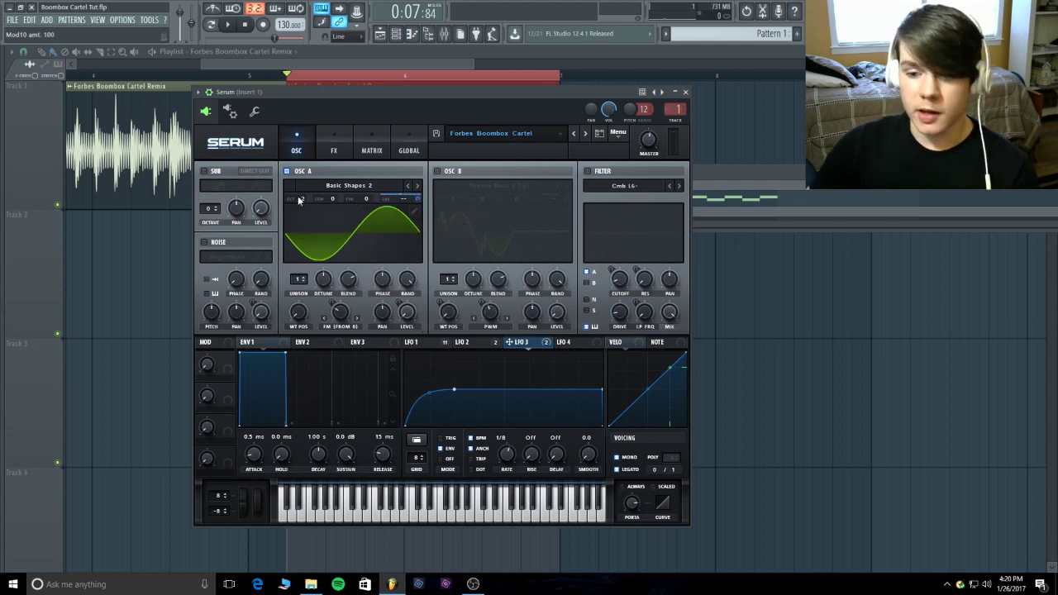
Step: Turn on Osc B and browse the Spectral wavetables, keeping Reesey Mess 2 [SL]
click(439, 171)
click(499, 186)
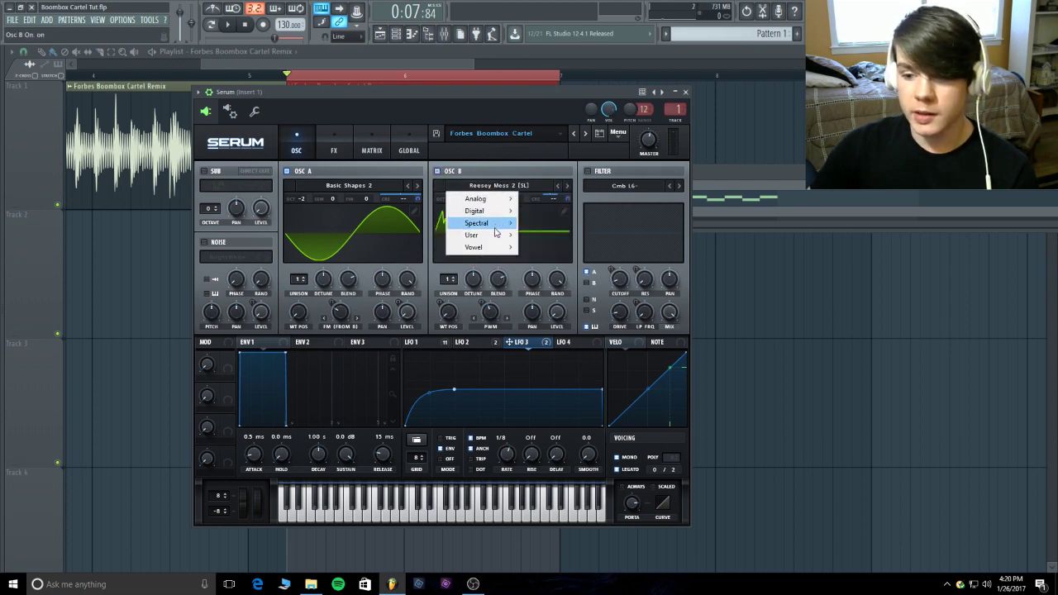
mouse_move(497, 225)
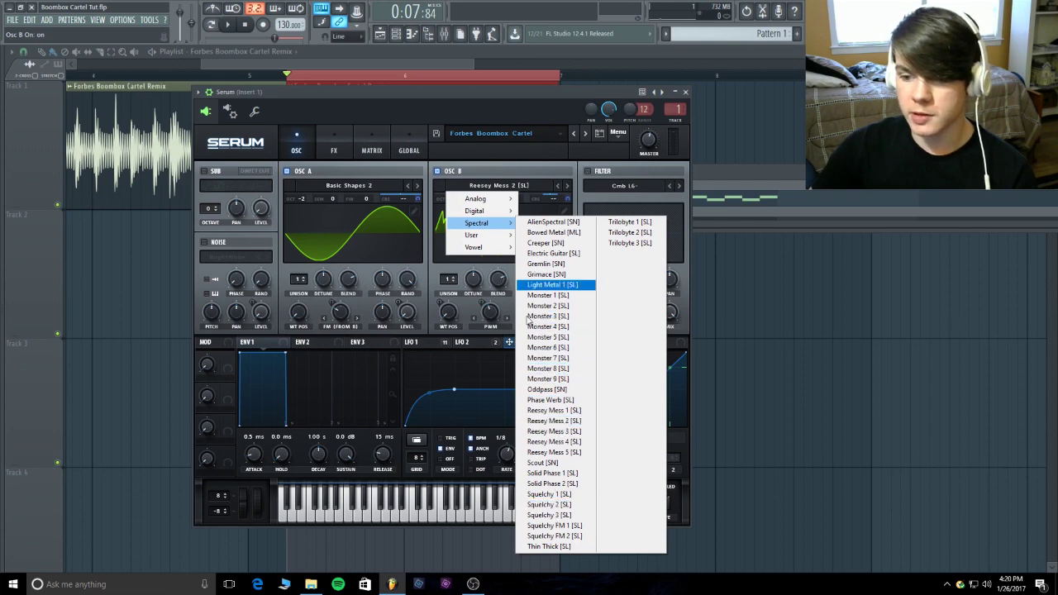
click(482, 92)
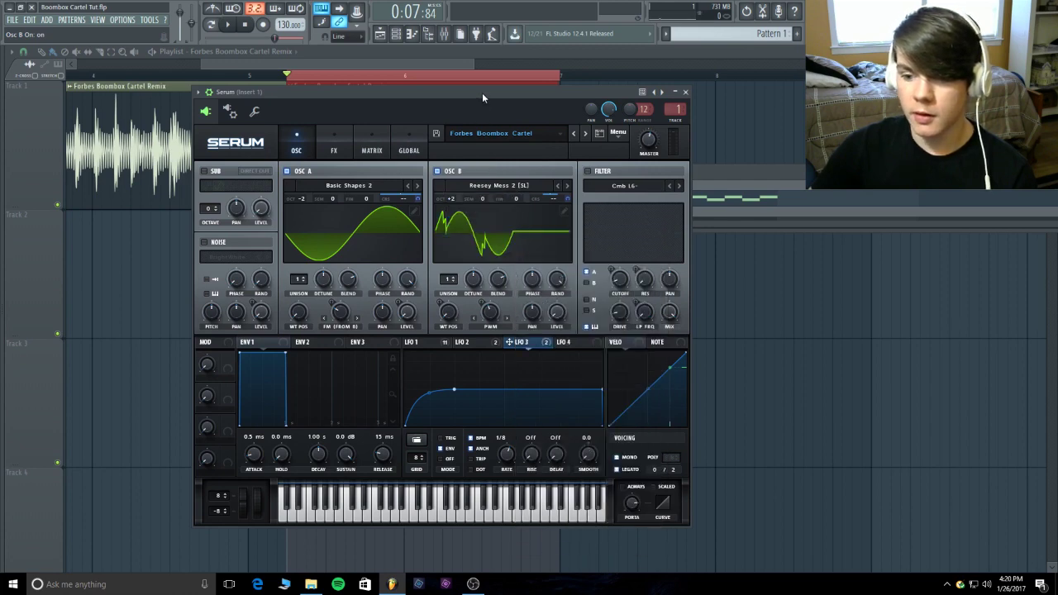
Step: Display LFO 1 and inspect its modulation of Osc B's wavetable position
right_click(453, 318)
click(483, 335)
click(471, 364)
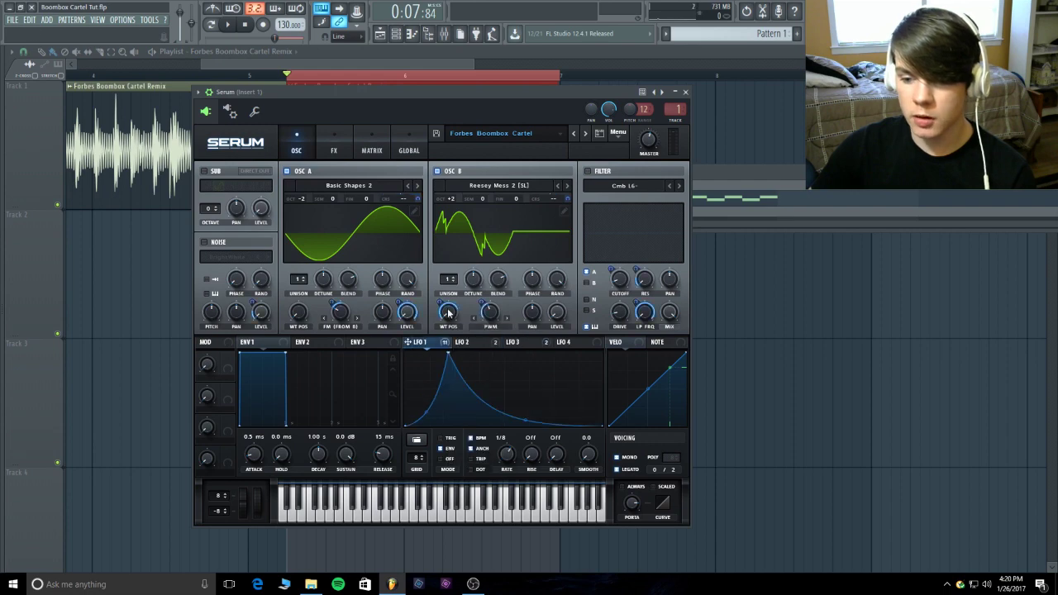
drag(449, 312, 443, 307)
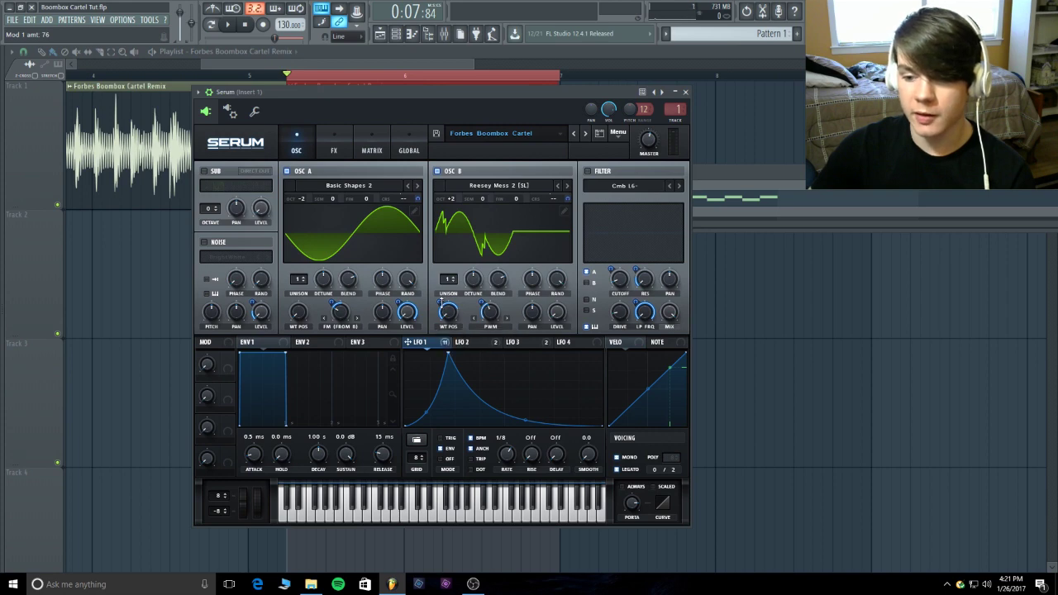
Step: Inspect the modulation on Osc B's PWM and play back the selected section with both oscillators on
right_click(491, 312)
click(507, 320)
mouse_move(492, 315)
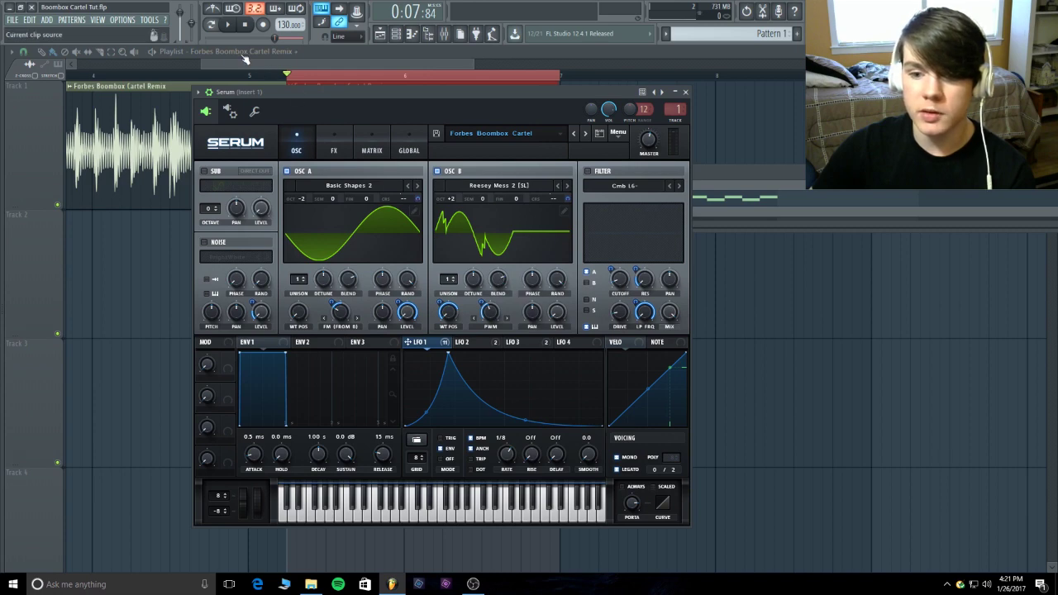
click(230, 29)
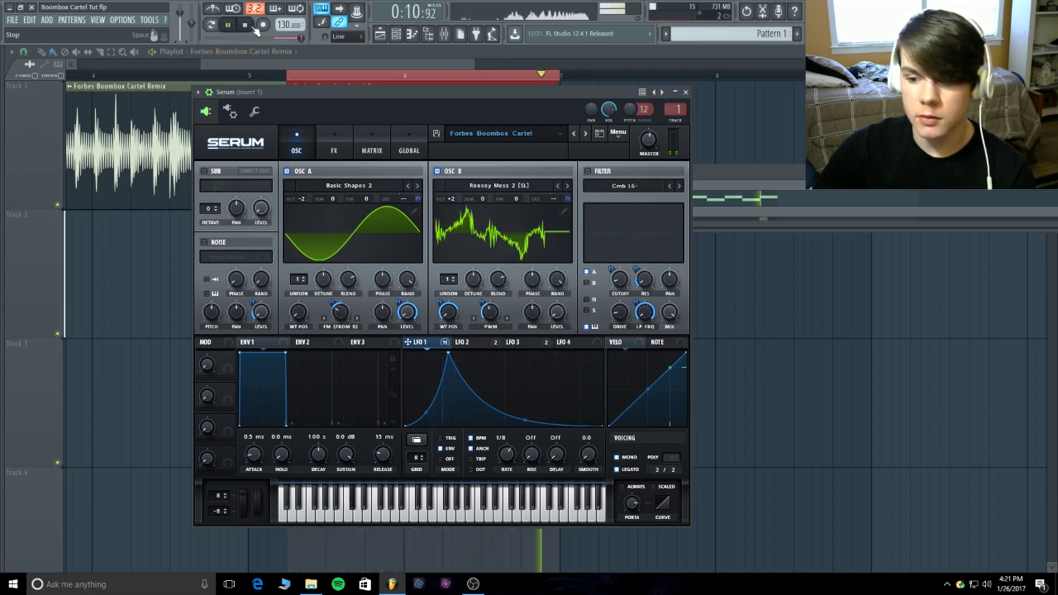
key(space)
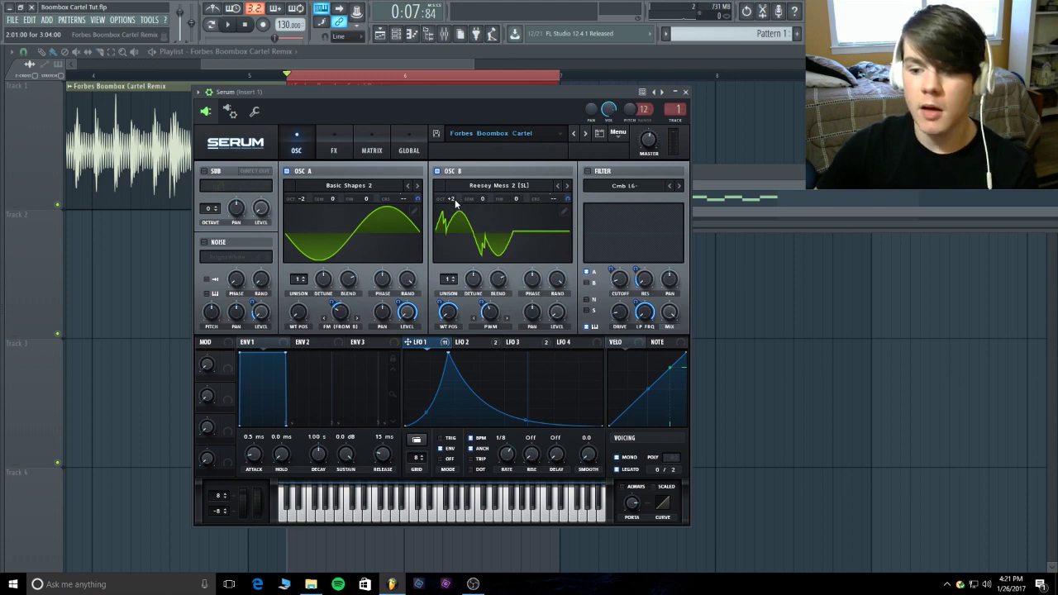
Step: Display LFO 2 and LFO 3 and inspect the LFO 3 modulation of Osc B's coarse pitch
click(488, 340)
click(534, 342)
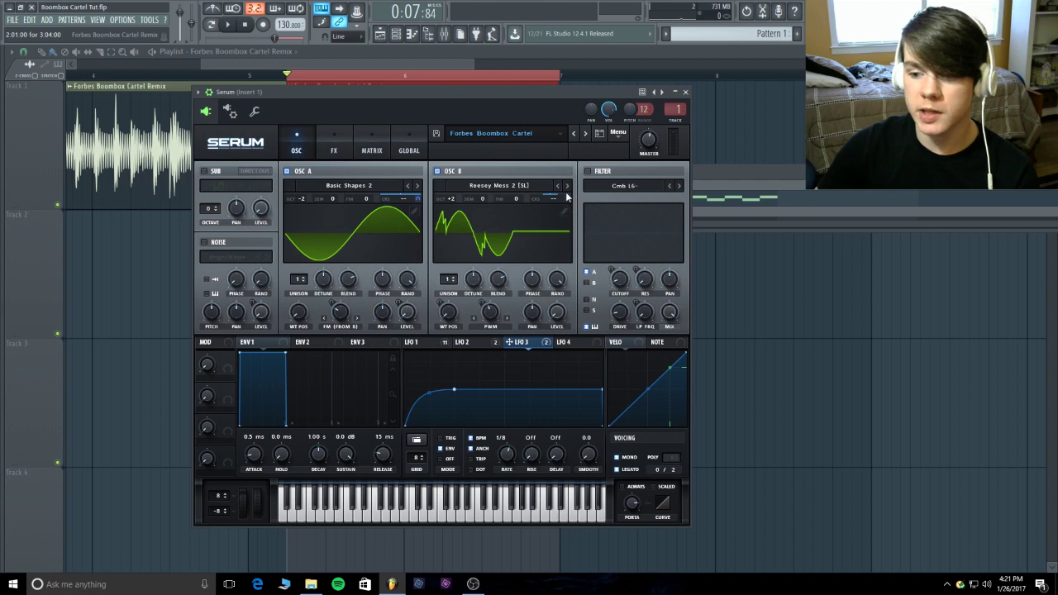
drag(566, 197, 566, 199)
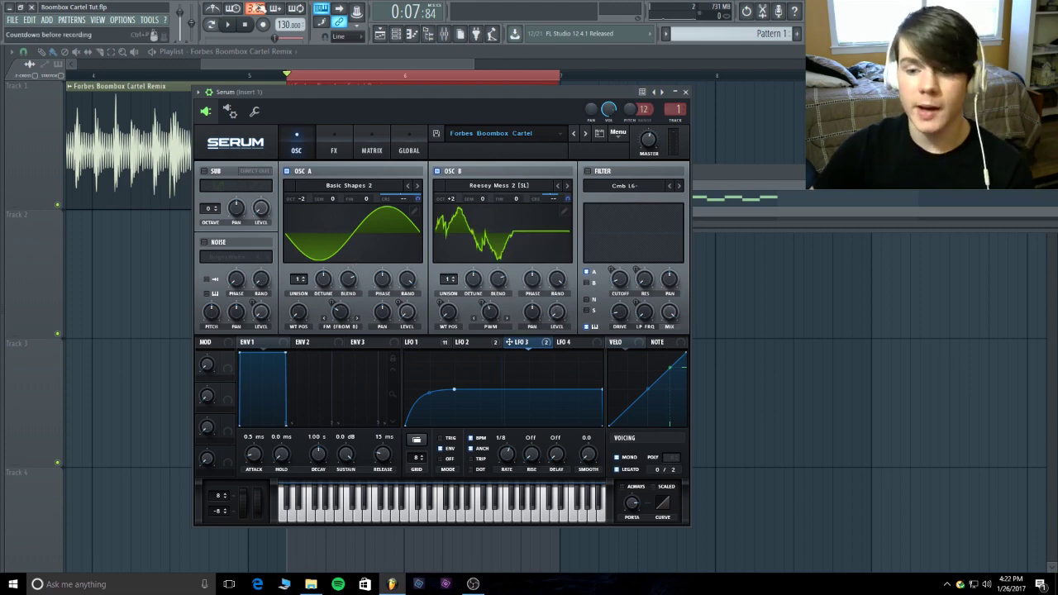
Step: Play back the selected section and move the Serum and Channel rack windows aside to uncover the pitch bend automation
click(228, 25)
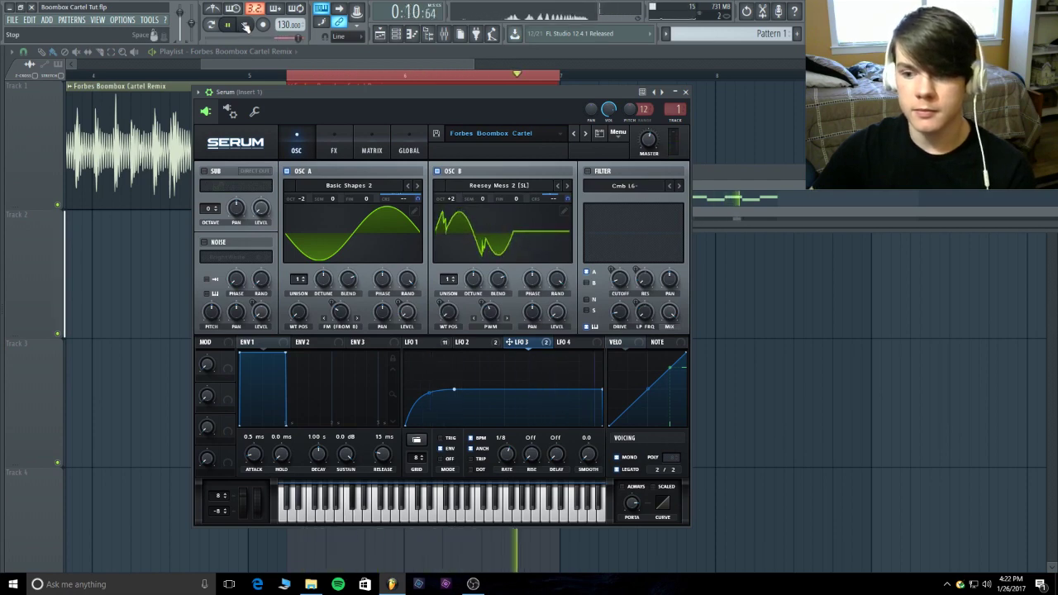
click(246, 26)
drag(305, 91, 696, 41)
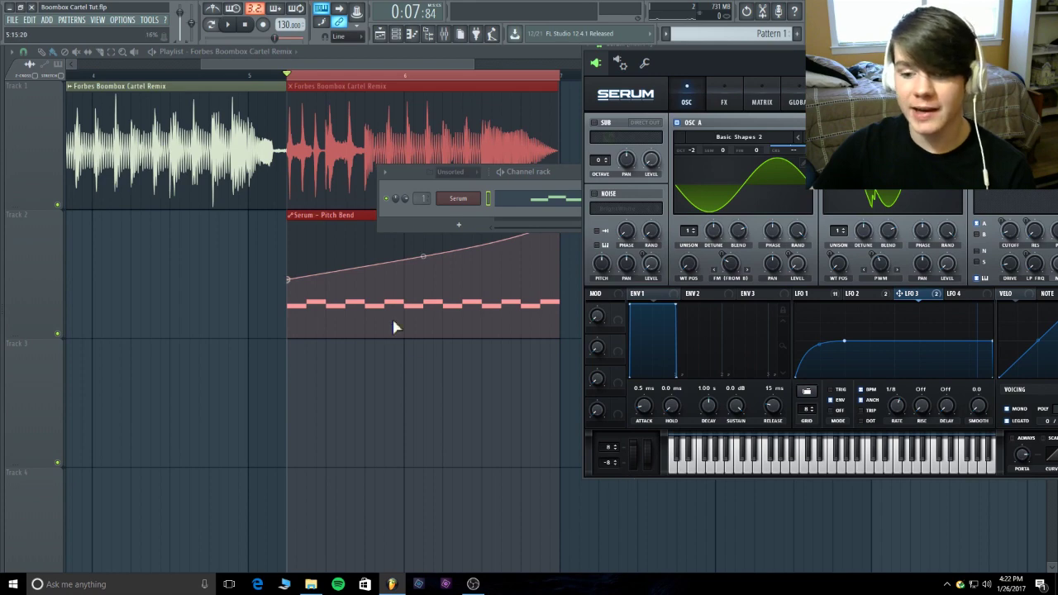
drag(538, 172, 397, 545)
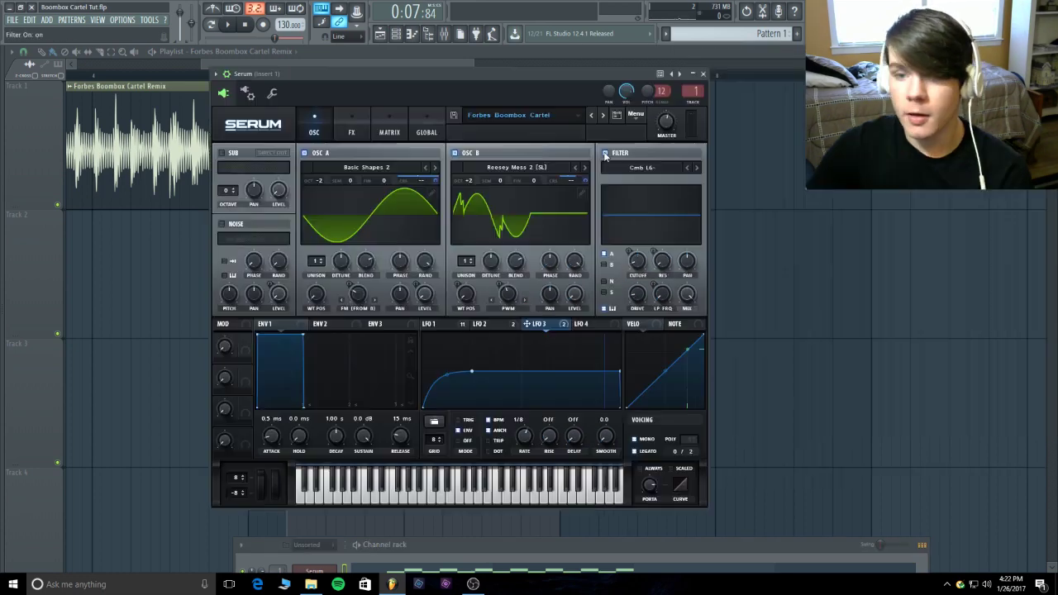
Step: Turn on the Cmb L6- filter in Serum and play back the selected section with it
drag(660, 54, 287, 85)
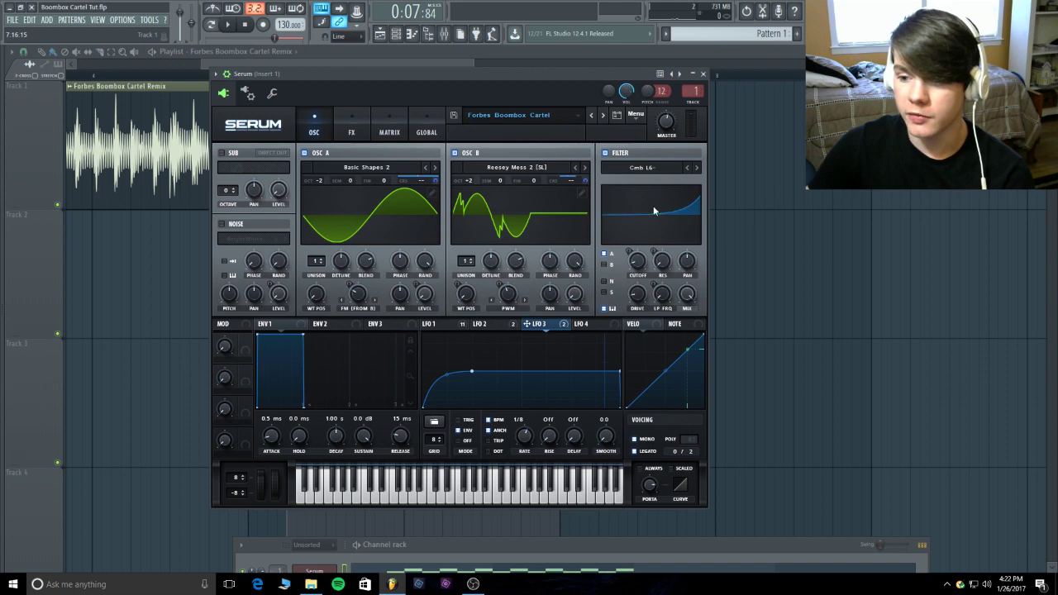
click(230, 26)
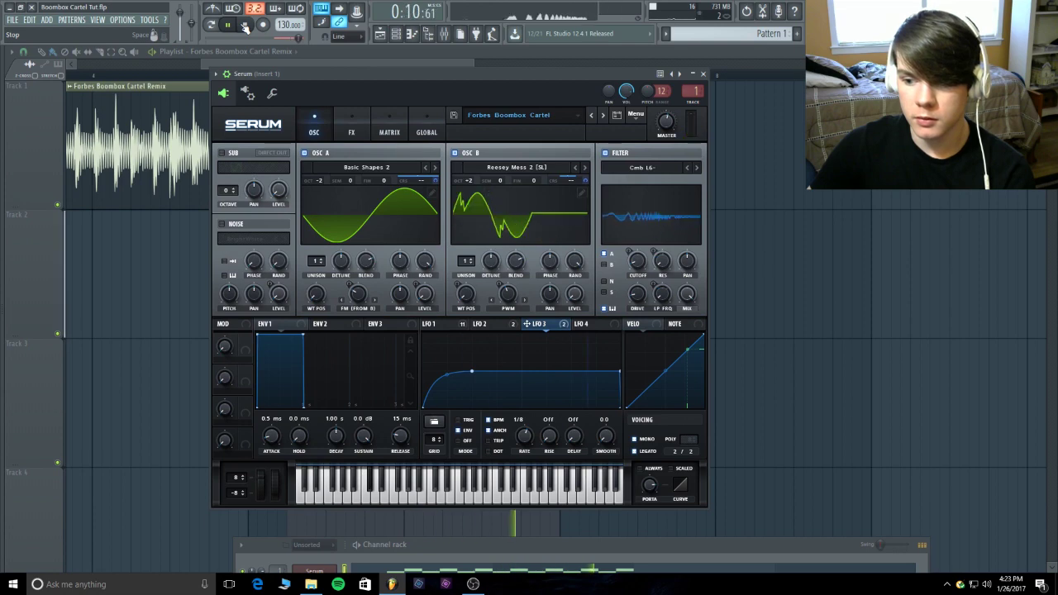
click(245, 26)
mouse_move(357, 77)
mouse_down()
mouse_move(360, 131)
mouse_move(362, 64)
mouse_up()
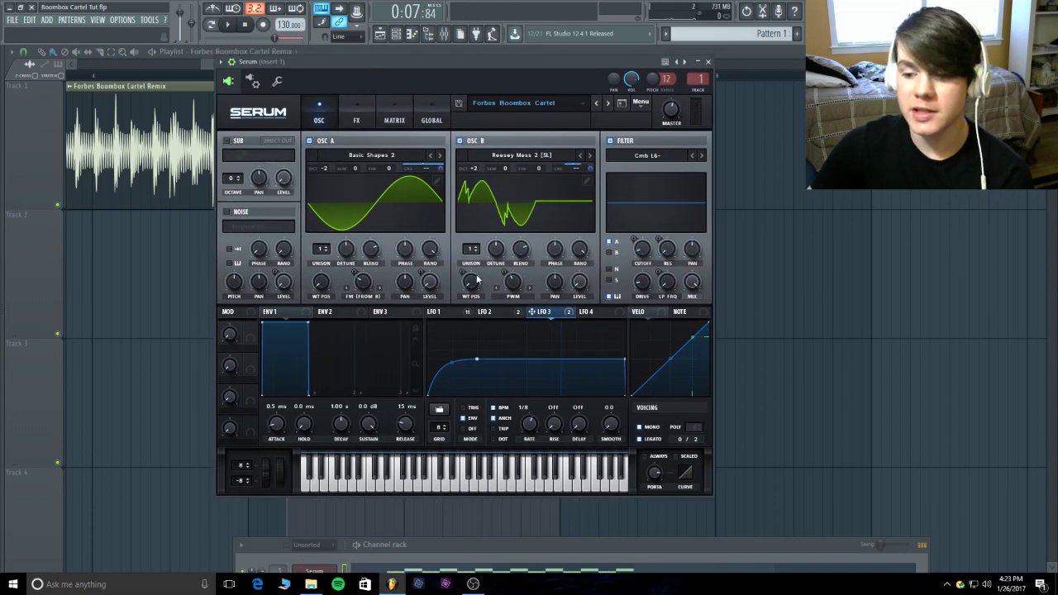
Step: Display LFO 2 and LFO 1 and inspect the LFO 1 modulation of the filter's cutoff and resonance
click(503, 315)
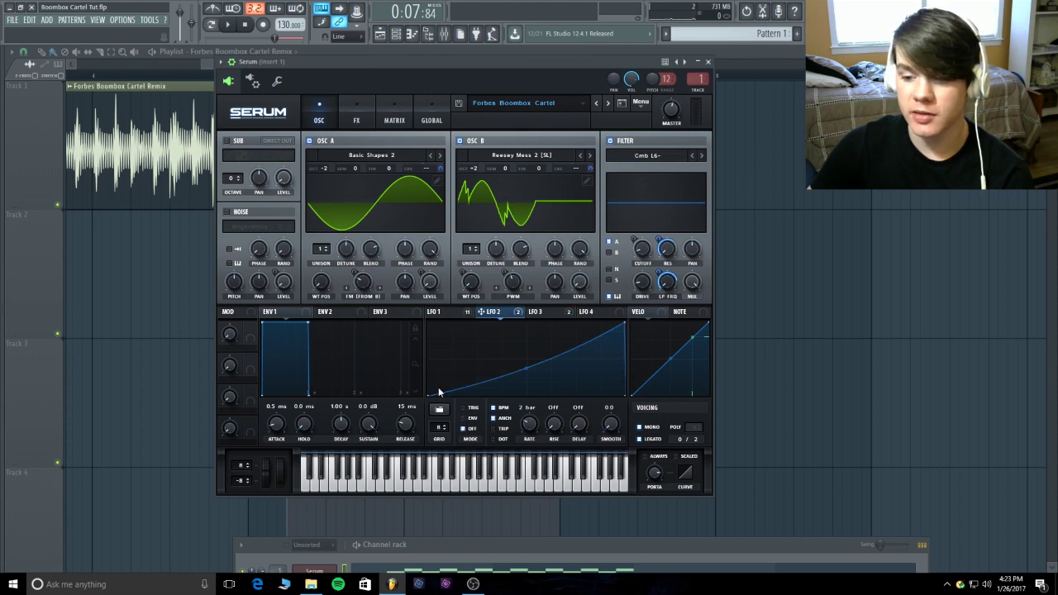
click(453, 313)
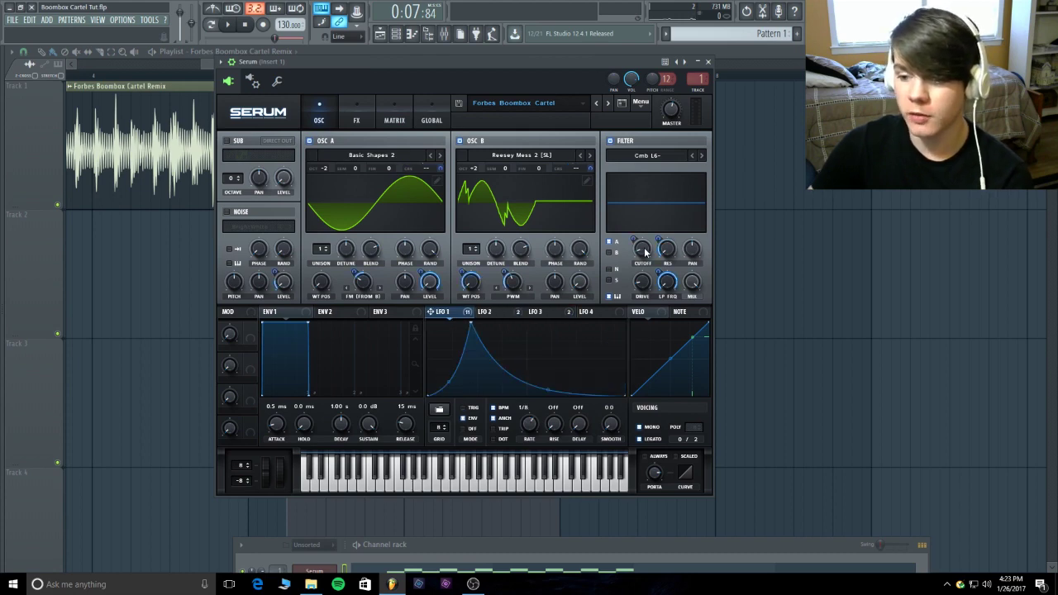
mouse_move(646, 252)
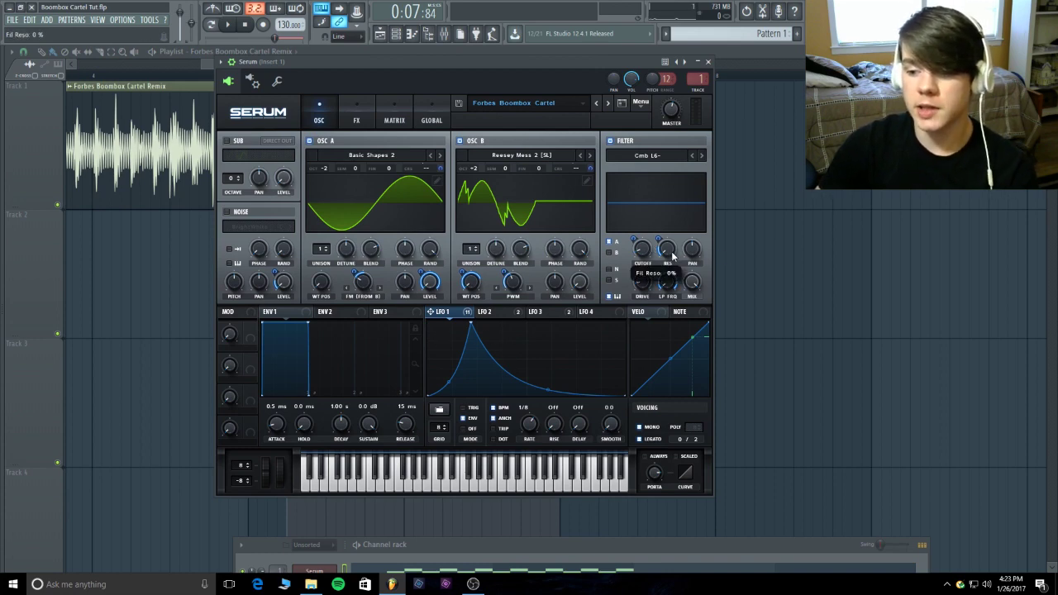
drag(662, 240, 662, 241)
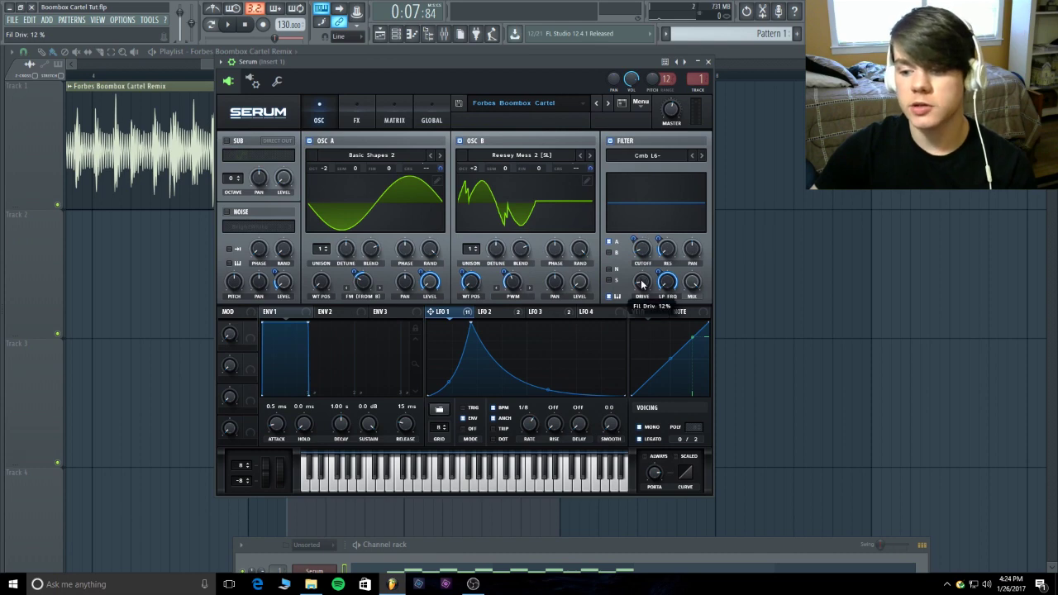
Step: Inspect the filter's drive and mix and the LFO 1 modulation of its LP frequency
scroll(643, 284, up, 2)
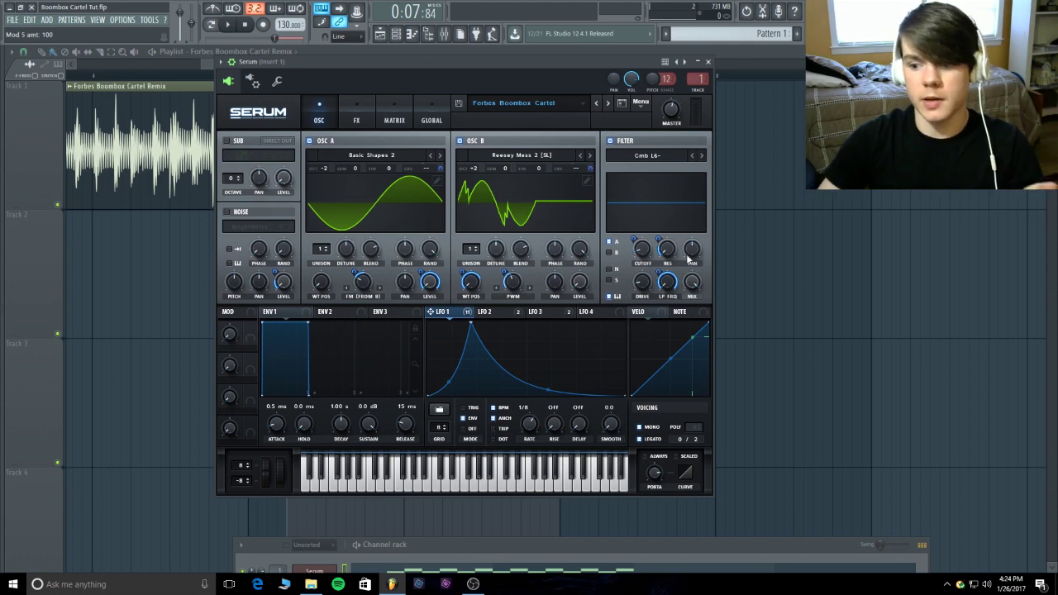
right_click(677, 286)
click(660, 193)
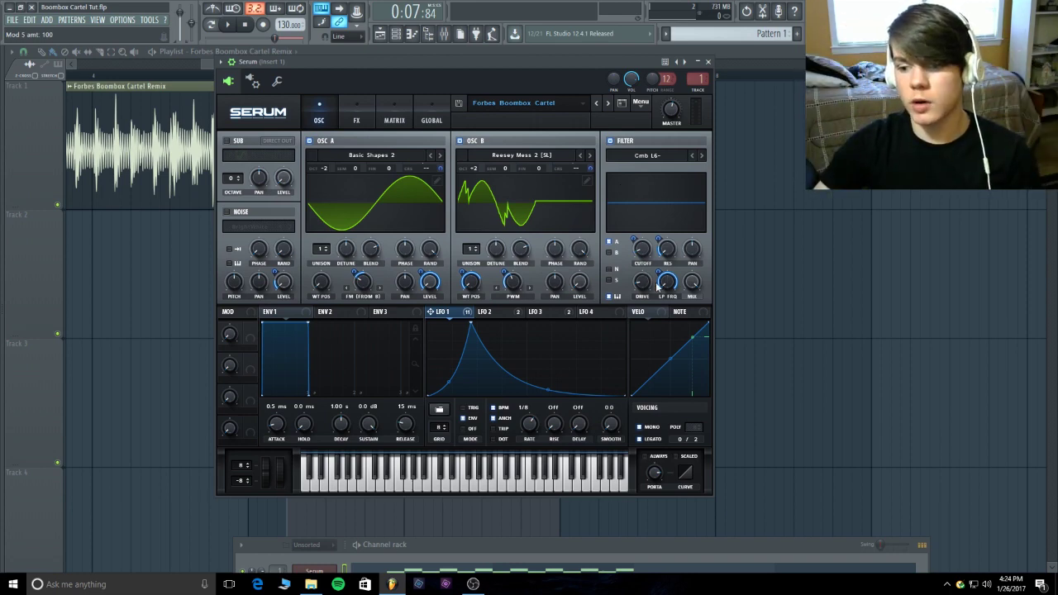
mouse_move(658, 285)
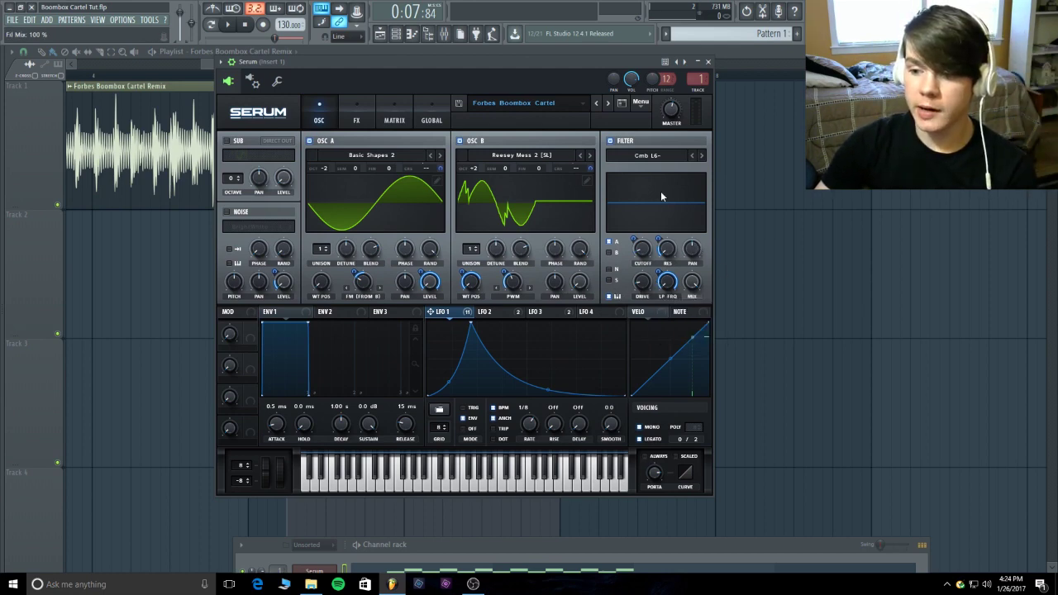
Step: Compare how LFO 2 and LFO 1 modulate the filter's resonance and LP frequency
click(505, 314)
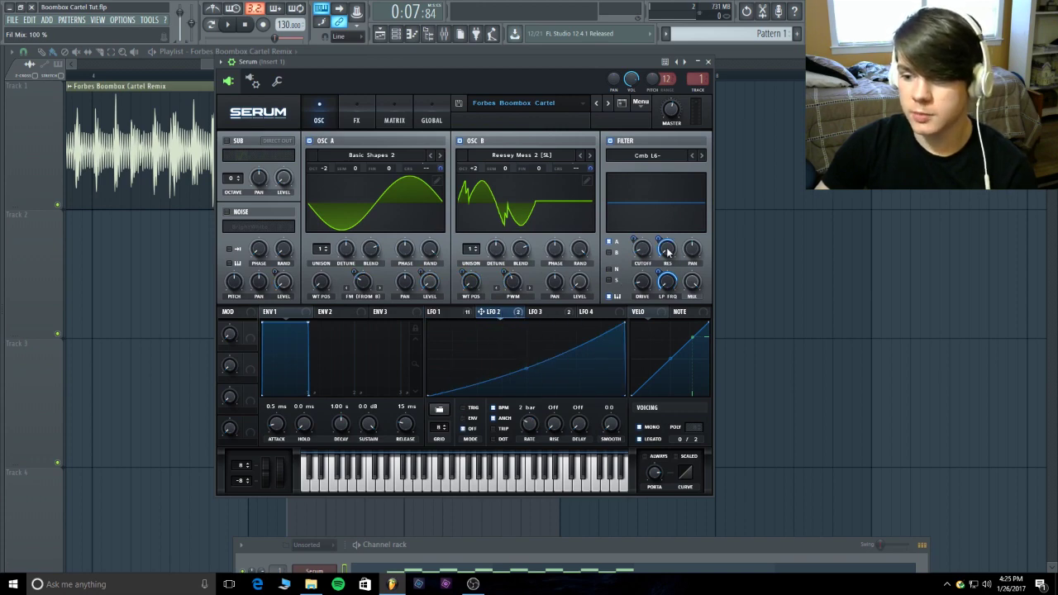
drag(668, 252, 657, 242)
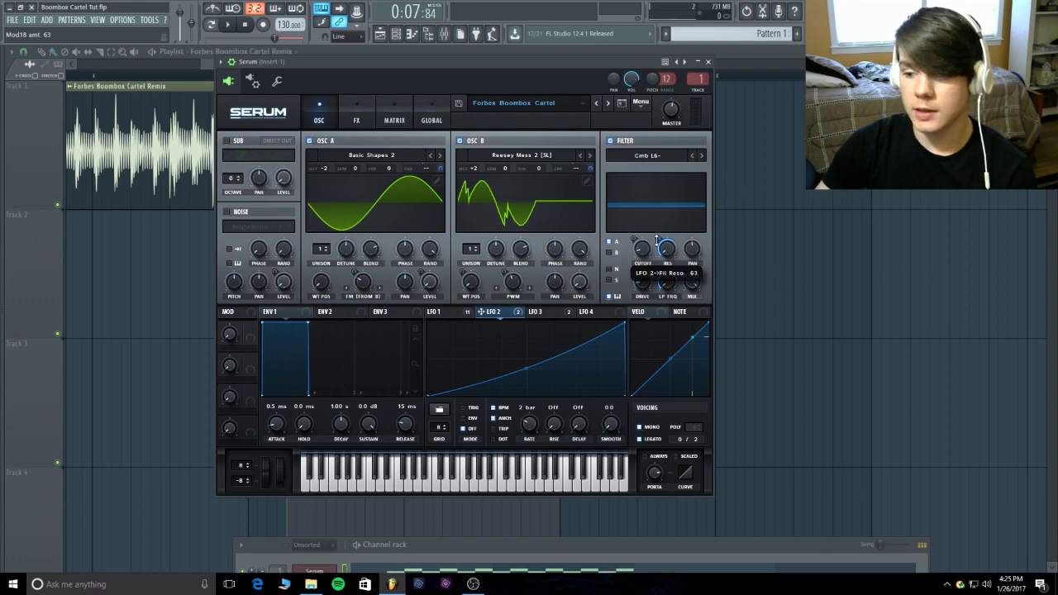
click(458, 315)
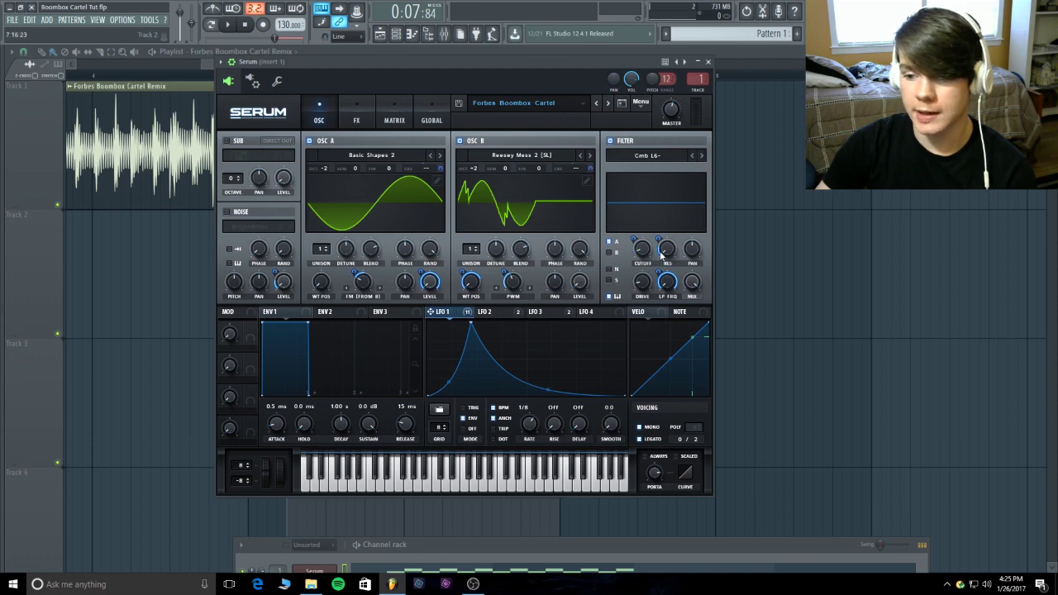
click(504, 316)
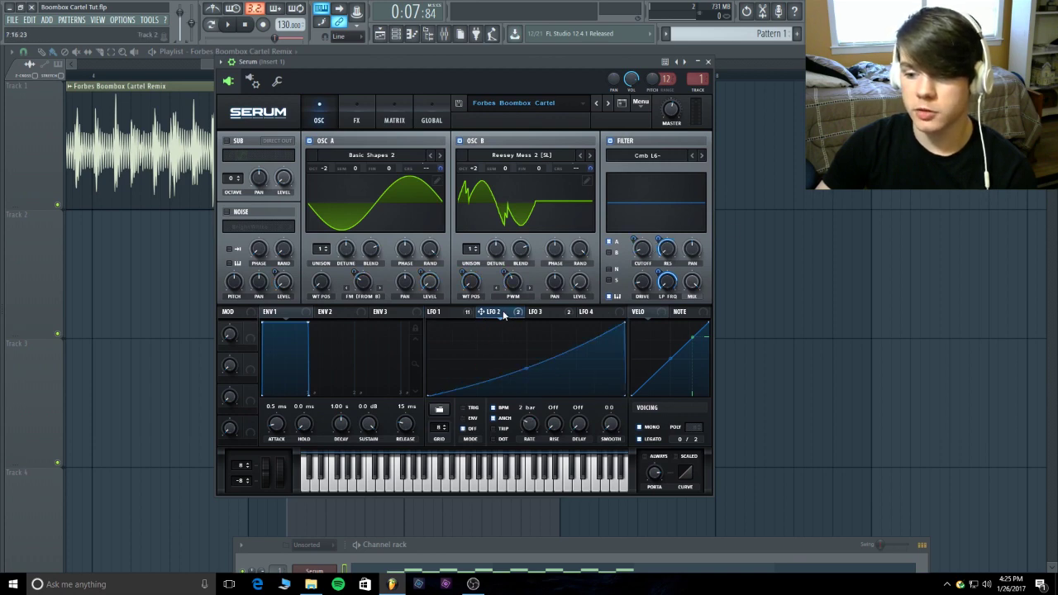
right_click(660, 245)
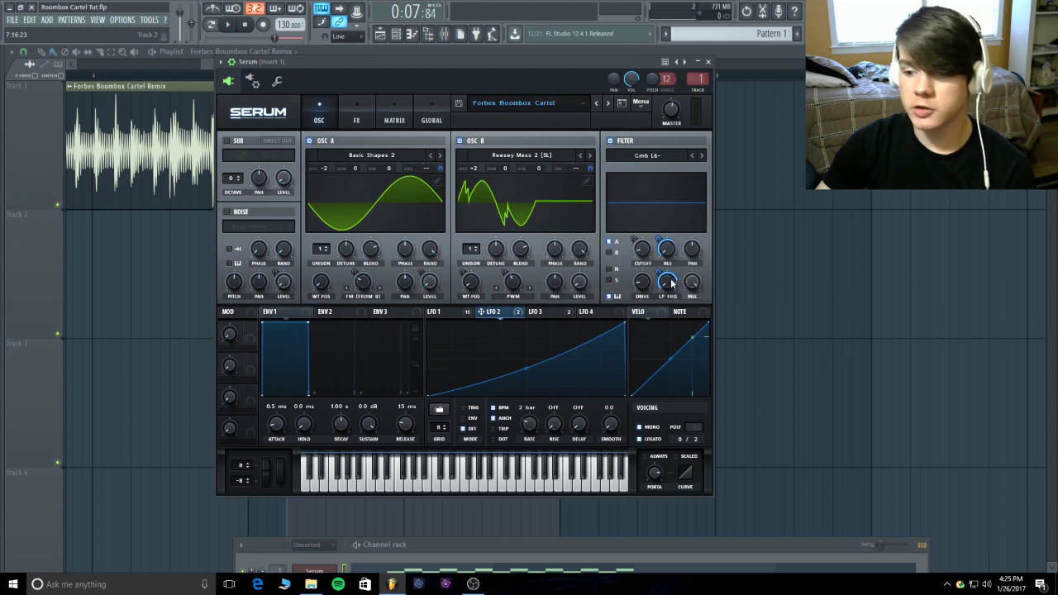
click(466, 315)
click(484, 312)
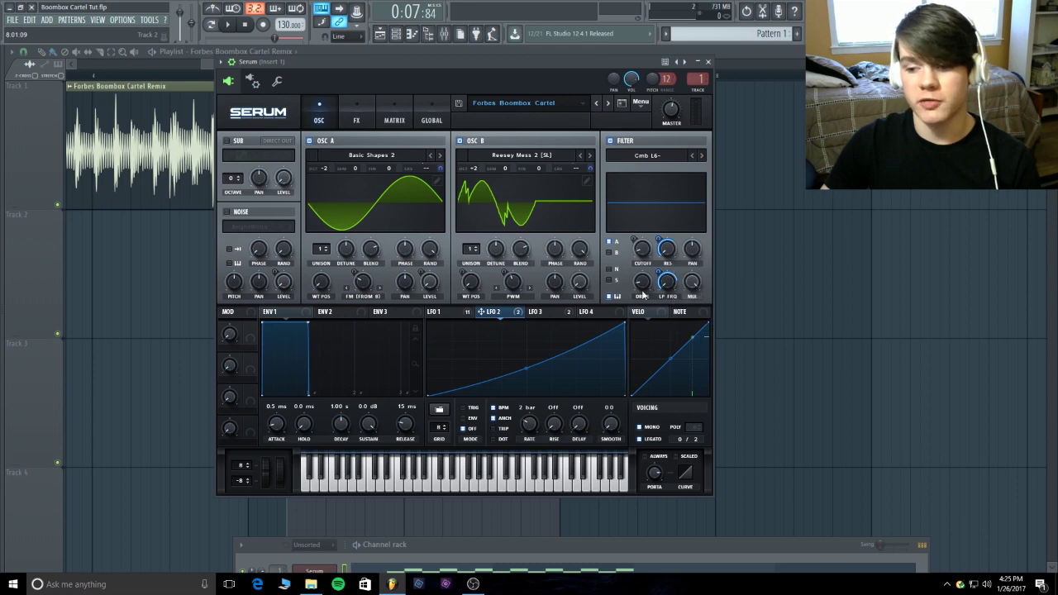
Step: Turn on the noise oscillator with BrightWhite and inspect the LFO 1 modulation of its level
click(438, 311)
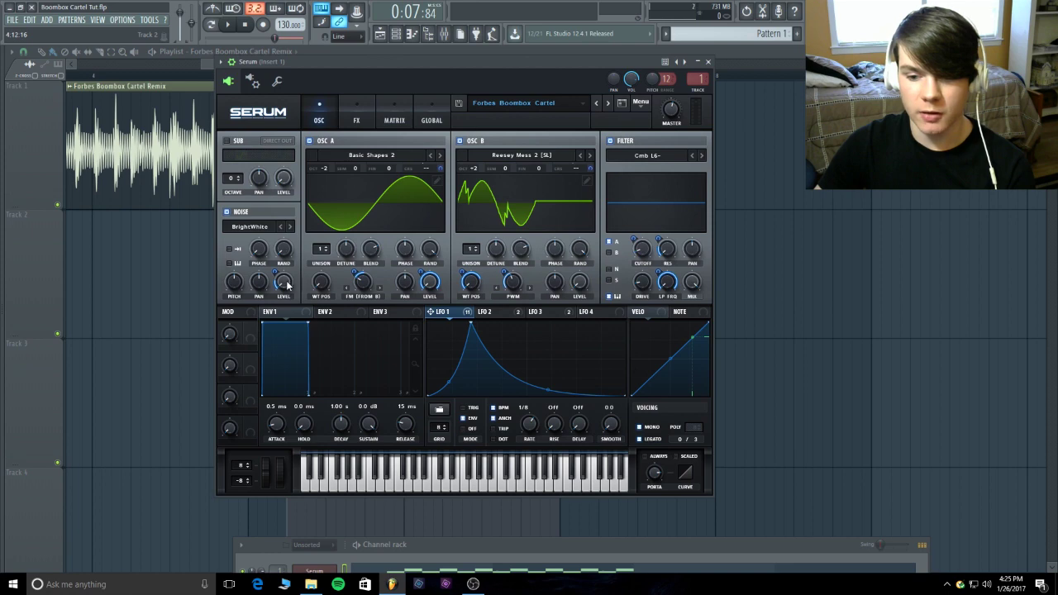
mouse_move(287, 286)
drag(288, 286, 276, 276)
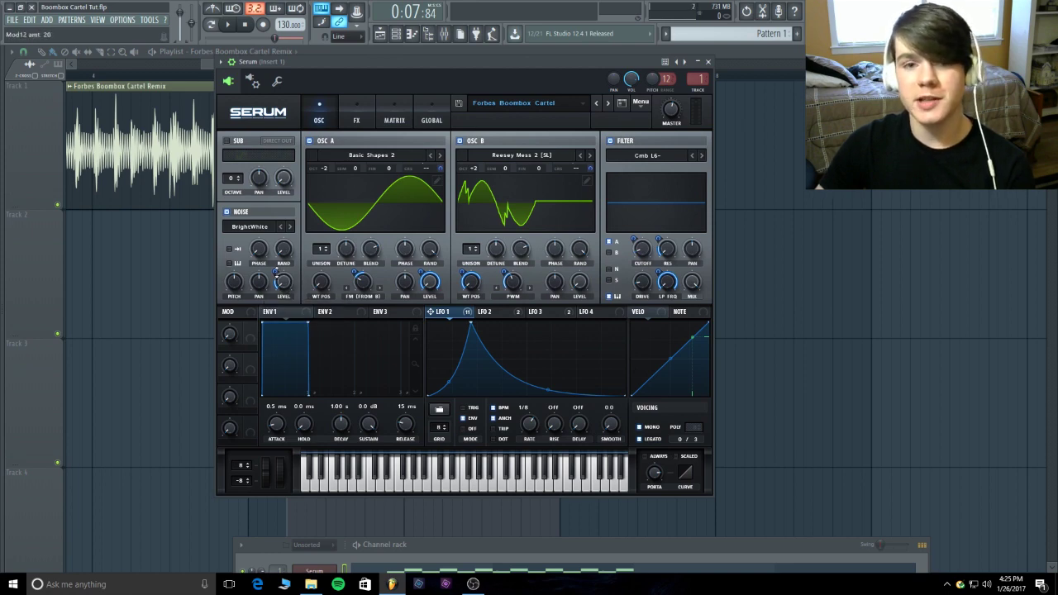
Step: Turn on the multiband Compressor effect and inspect its threshold, gain and mix settings
click(356, 116)
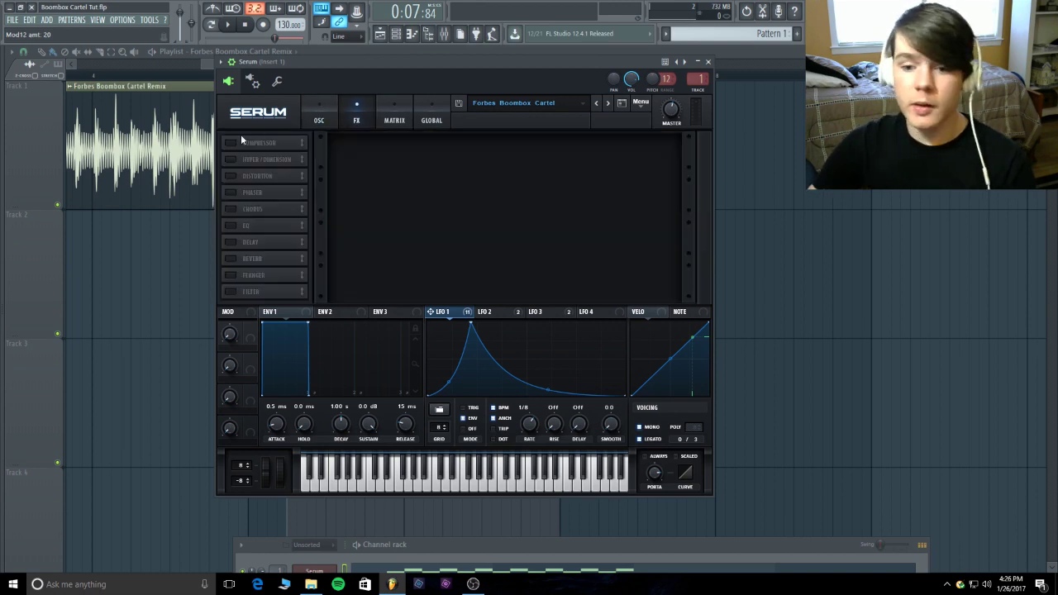
click(230, 143)
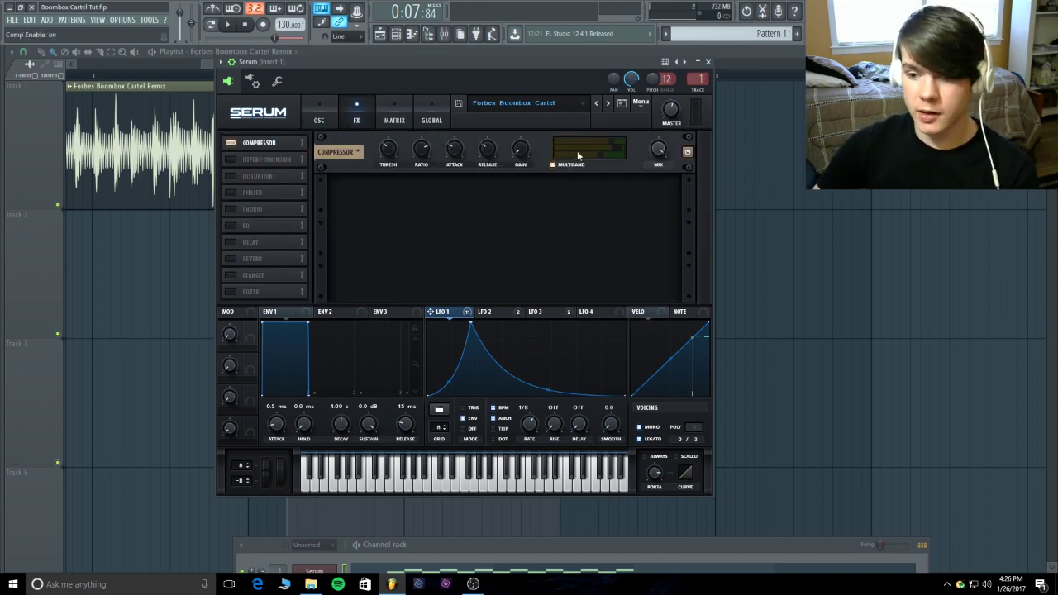
mouse_move(390, 153)
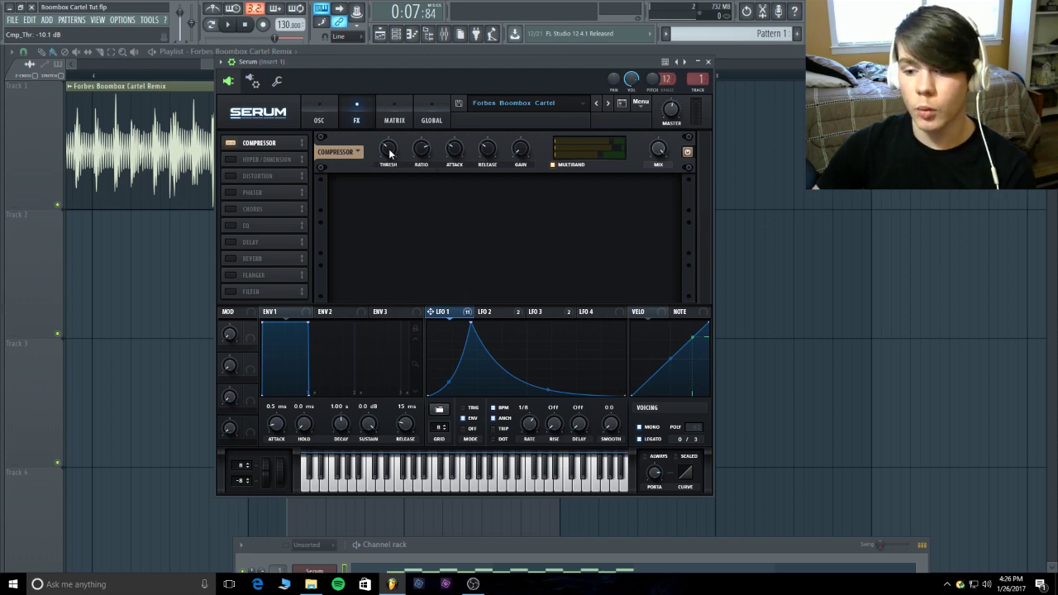
mouse_move(522, 151)
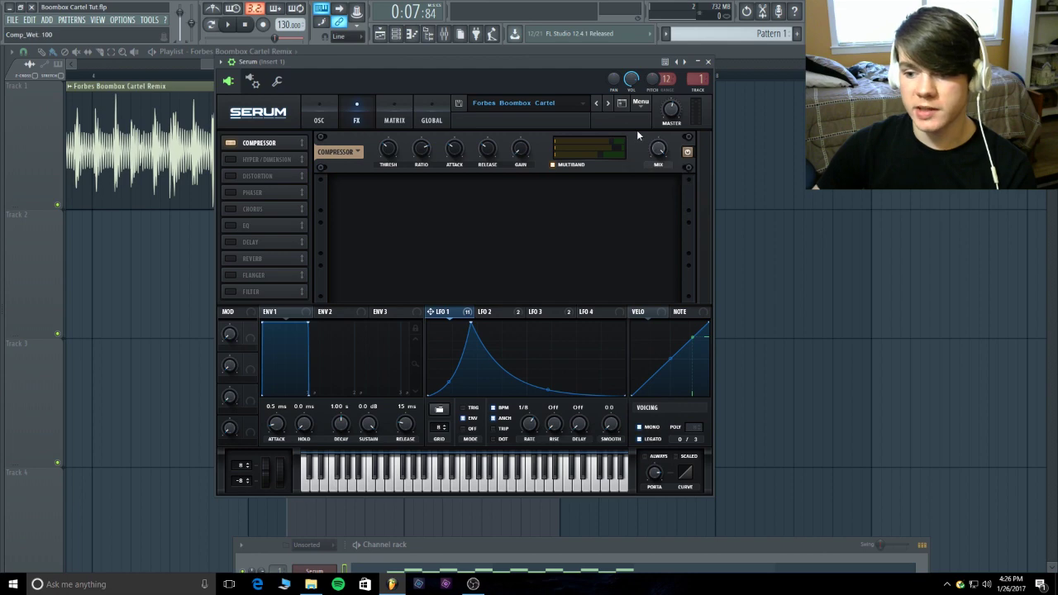
mouse_move(619, 146)
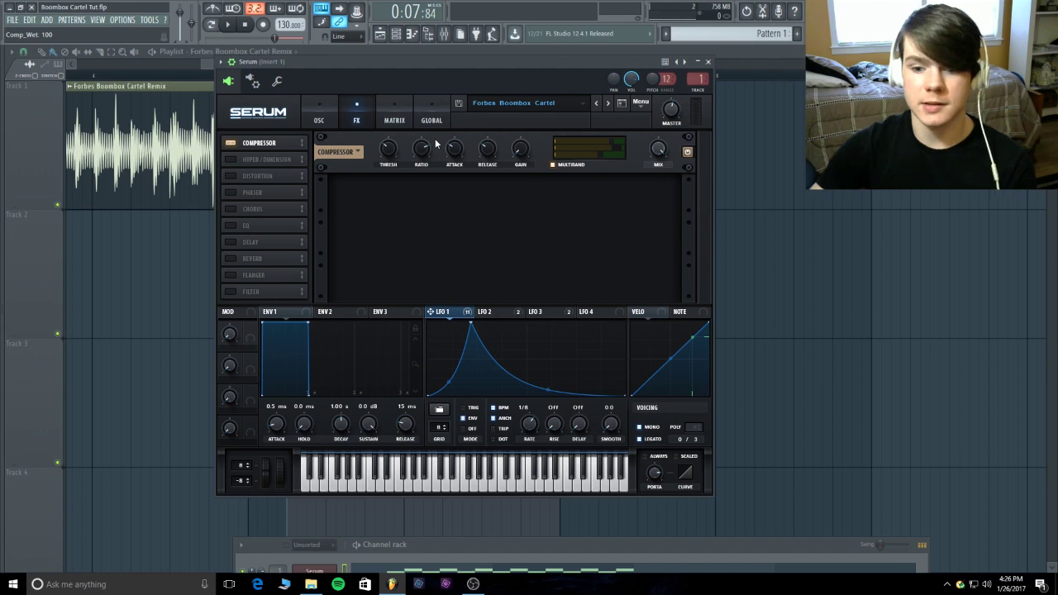
Step: Turn on the Hyper/Dimension effect and play back the selected section with it
click(231, 159)
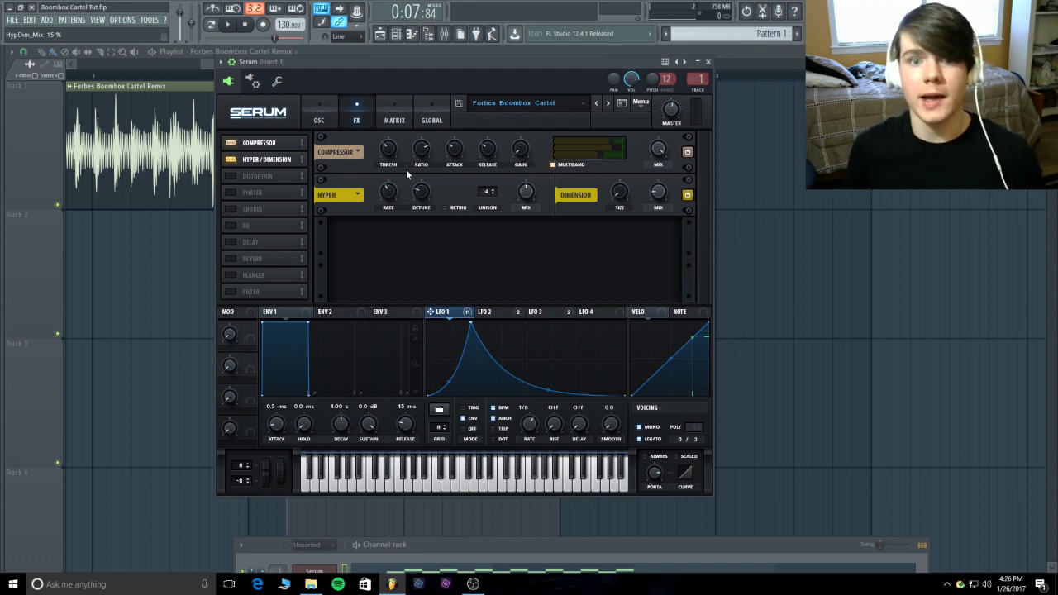
click(617, 191)
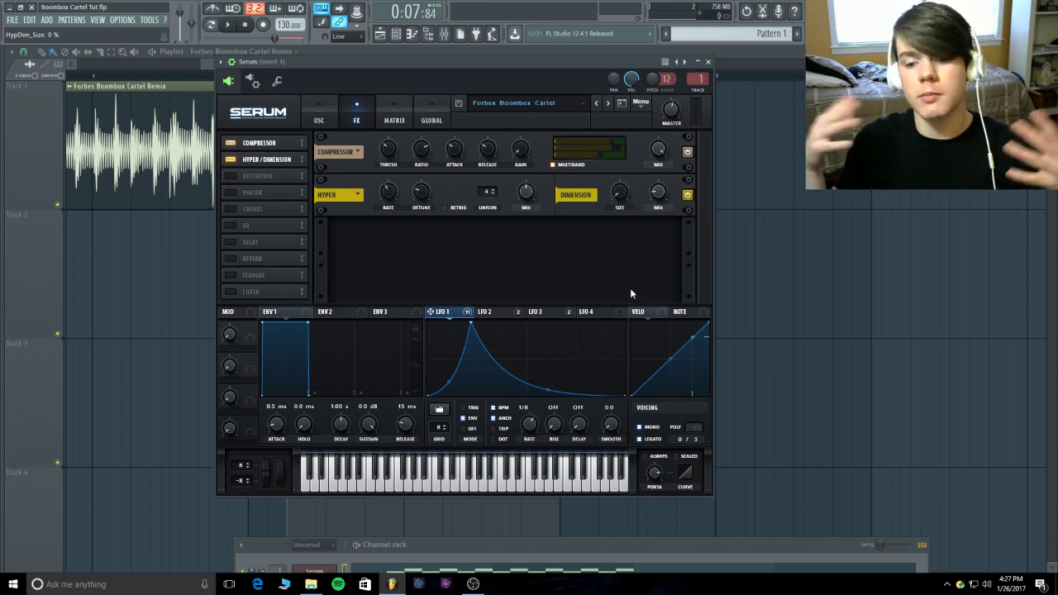
click(233, 26)
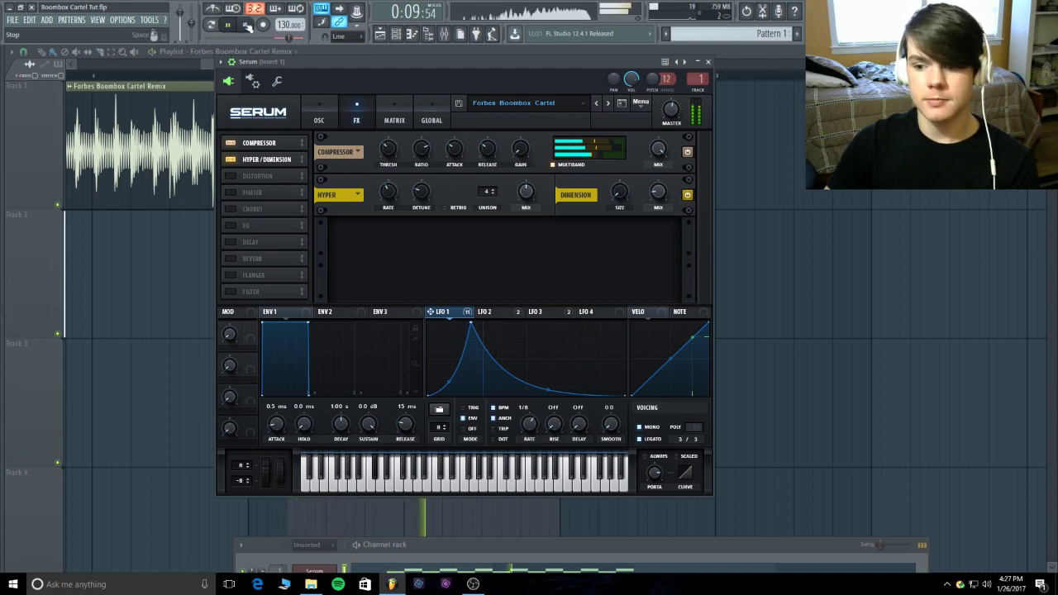
click(247, 26)
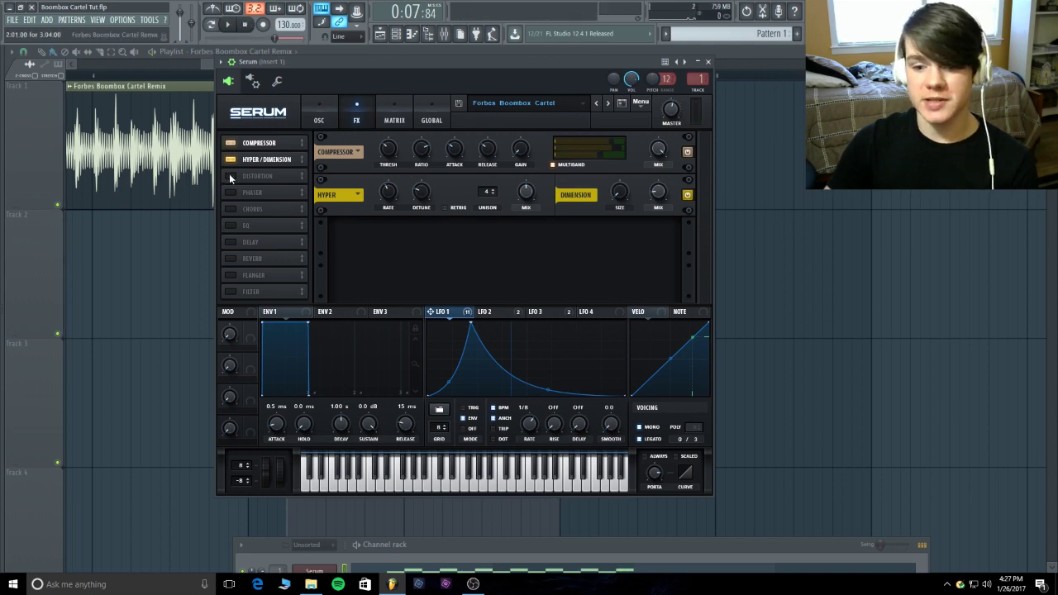
Step: Turn on the HardClip Distortion effect and play back the selected section with it
click(230, 177)
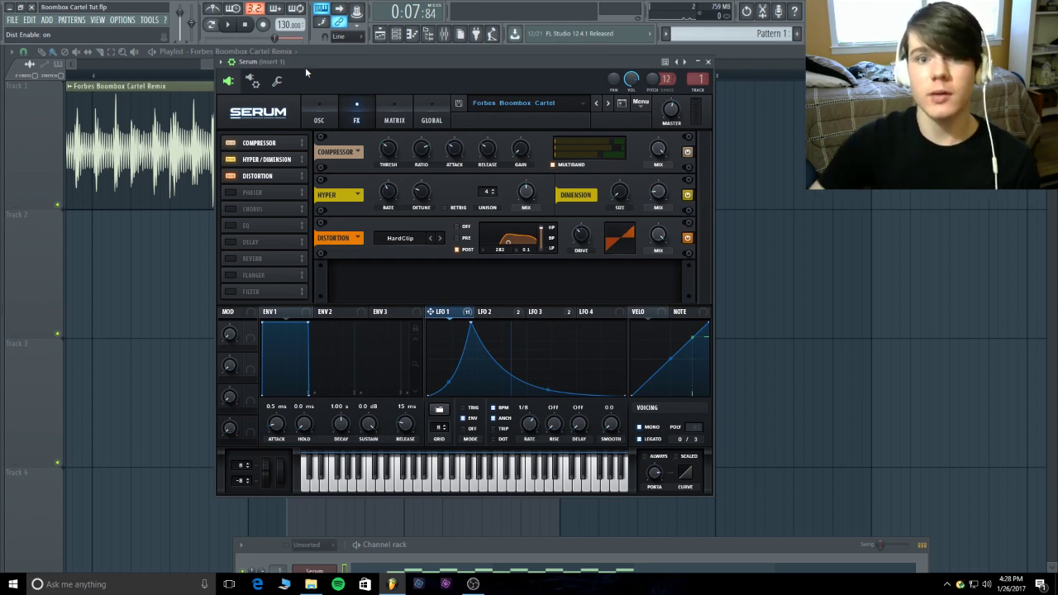
click(233, 25)
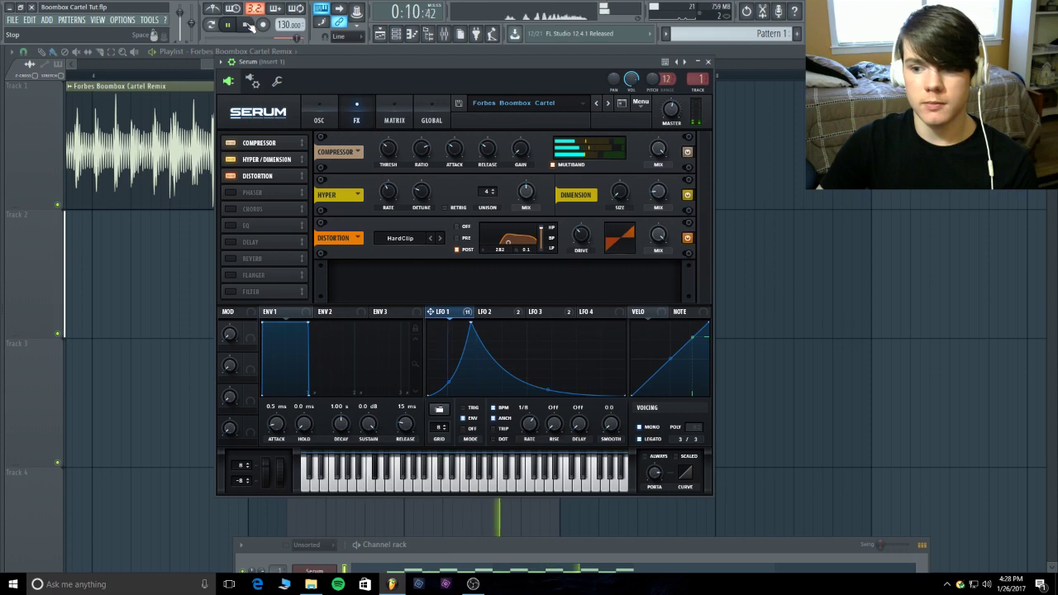
click(246, 25)
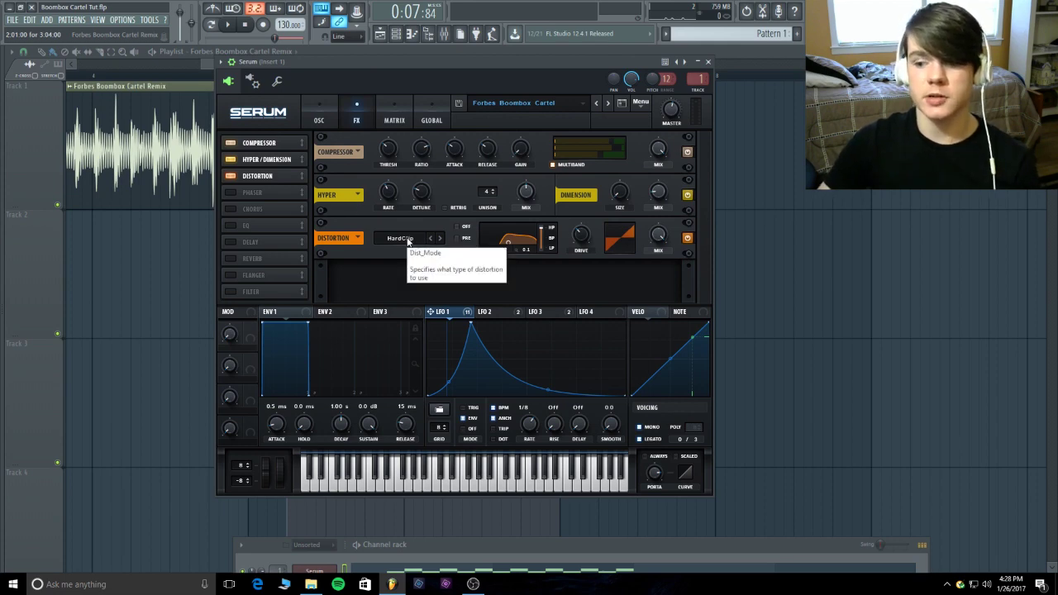
Step: Set the distortion drive to 33%
mouse_move(580, 237)
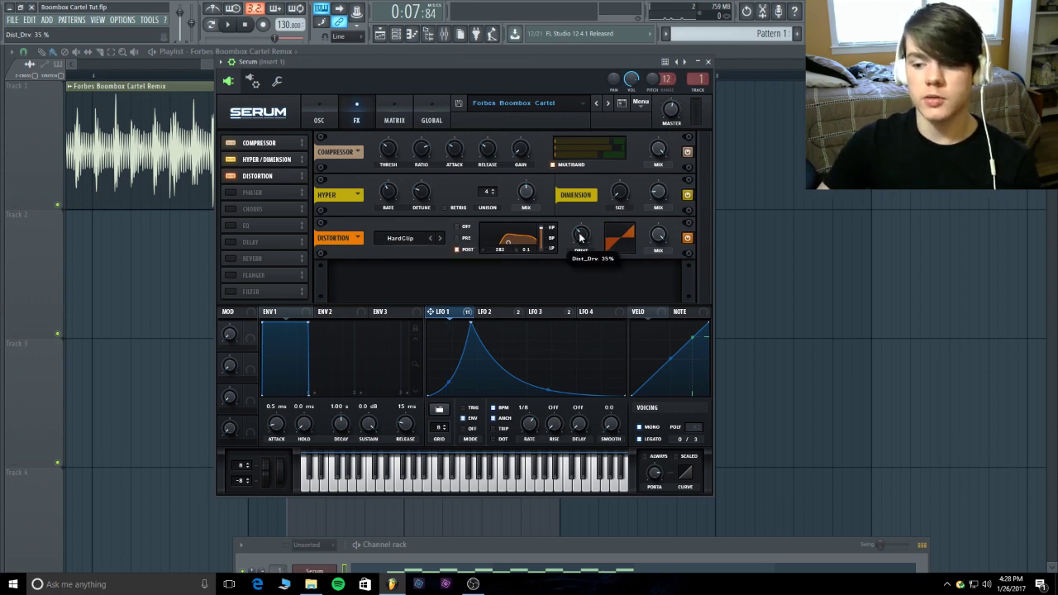
drag(580, 238, 578, 258)
drag(571, 293, 581, 238)
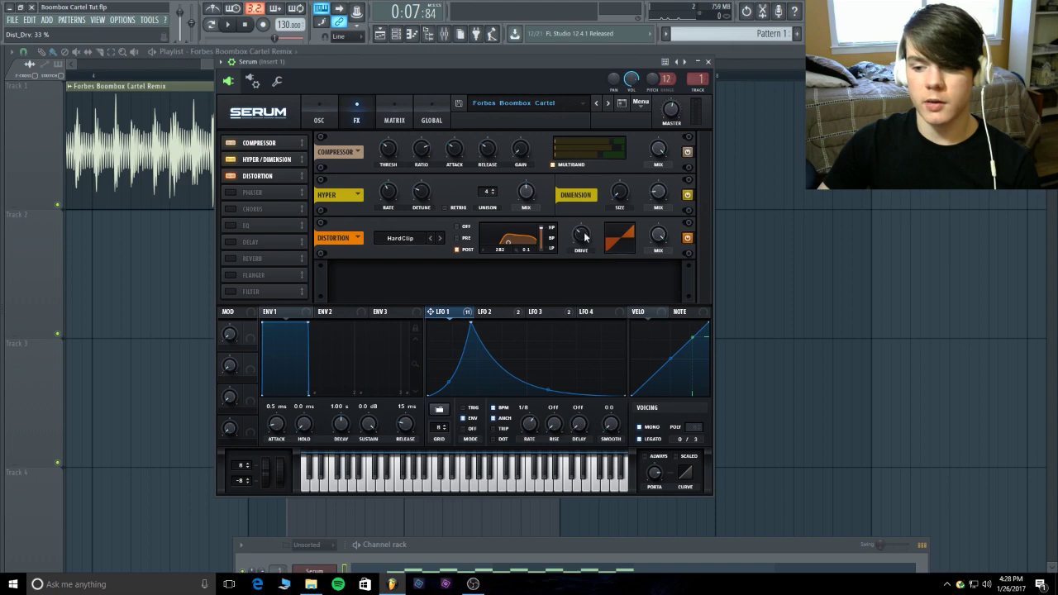
Step: Set the distortion drive to 30% and check the compressor's multiband levels and threshold
scroll(586, 239, down, 1)
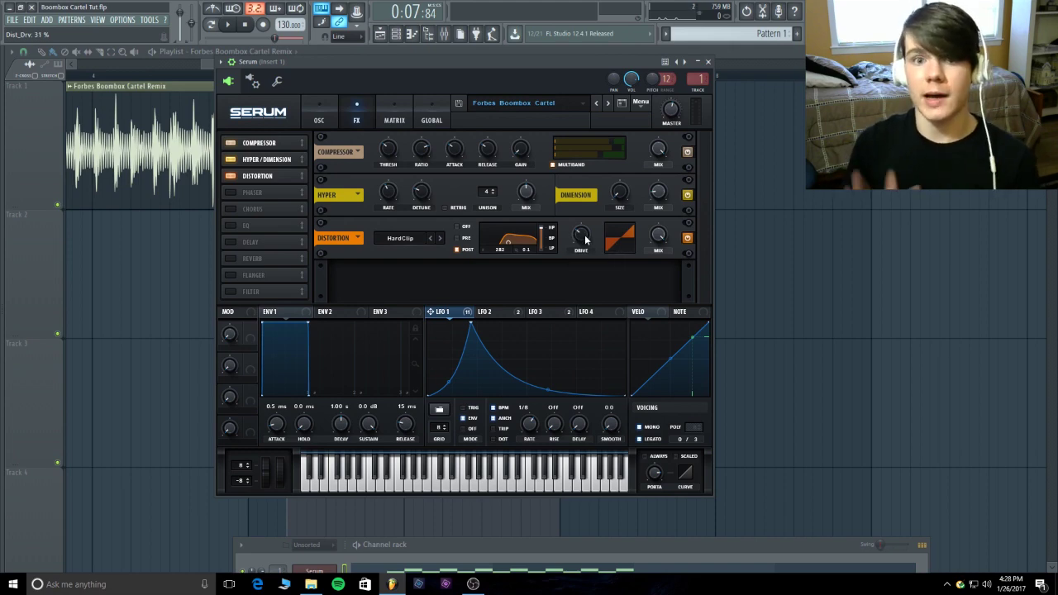
mouse_move(581, 238)
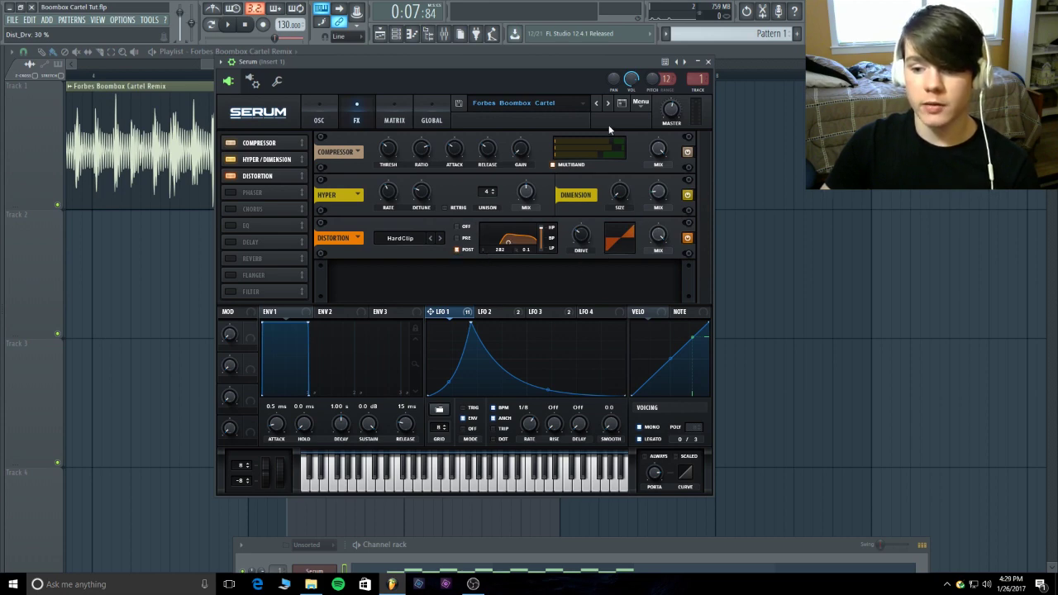
mouse_move(603, 156)
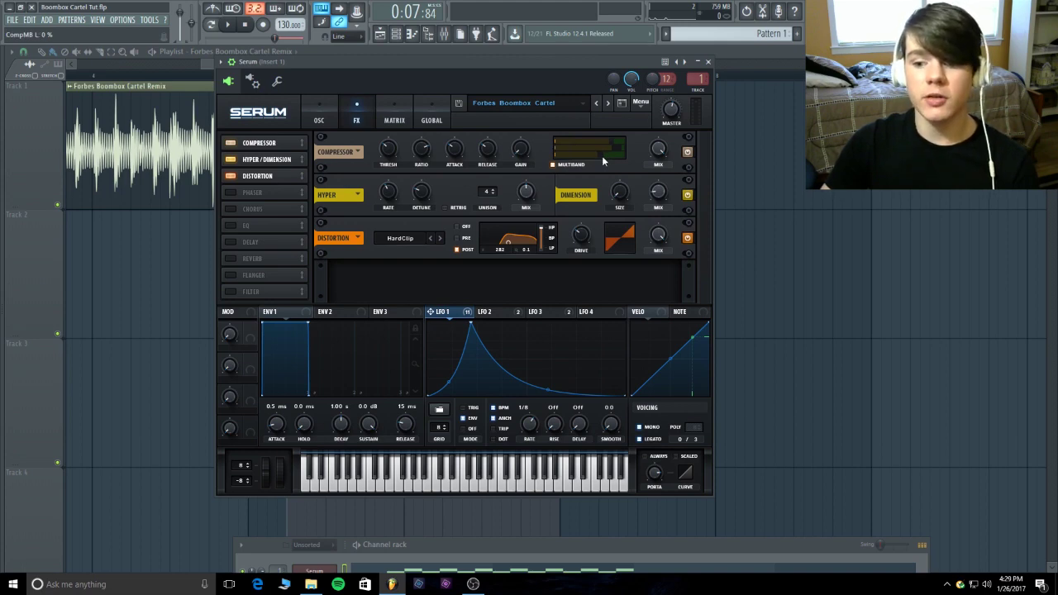
mouse_move(392, 156)
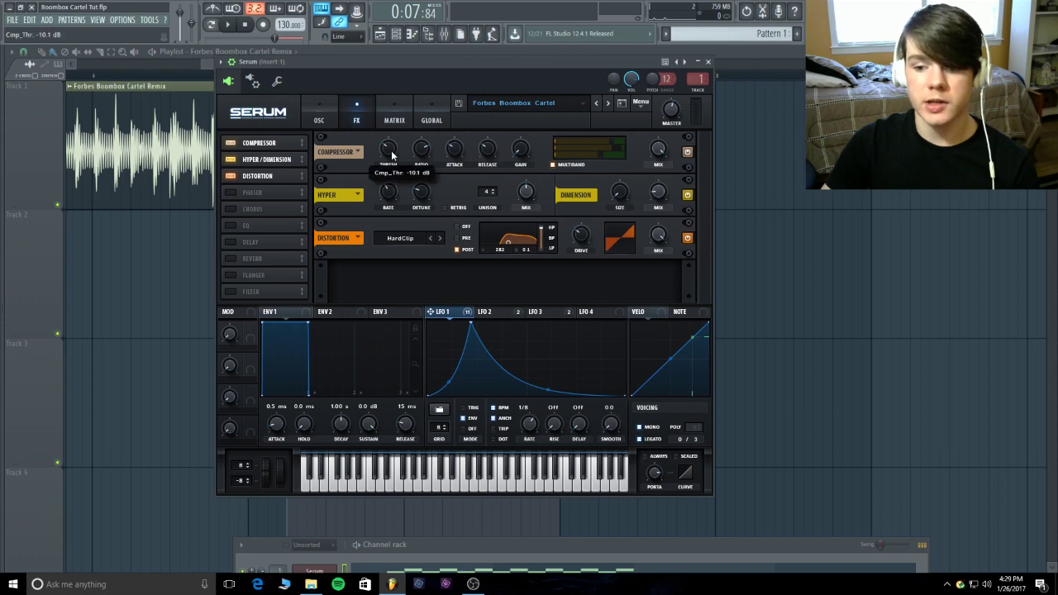
Step: Raise the cutoff frequency of the distortion's post filter and check its low/band/high-pass morph setting
mouse_move(544, 235)
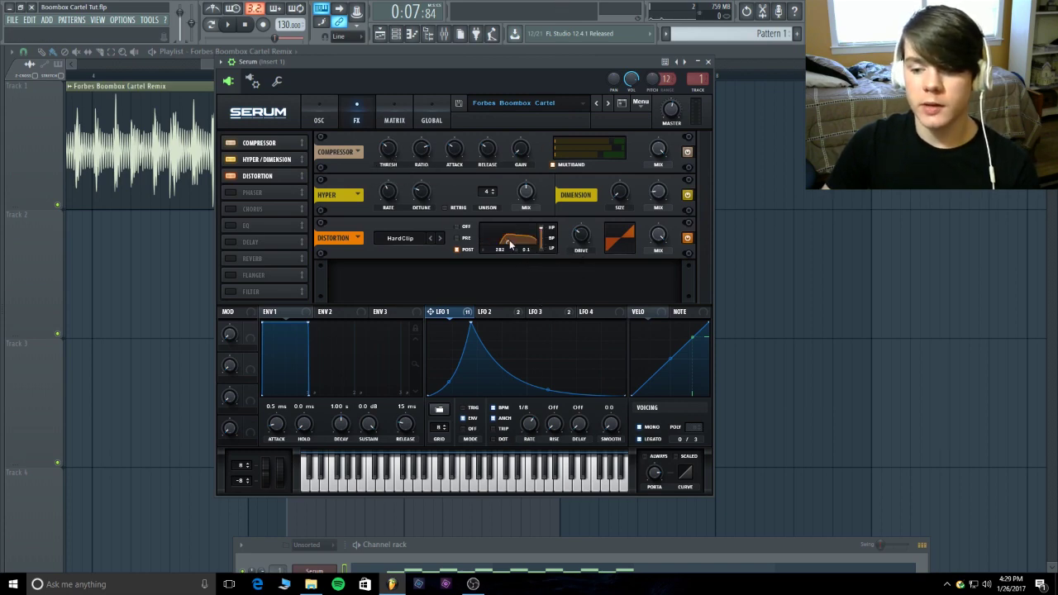
mouse_move(509, 245)
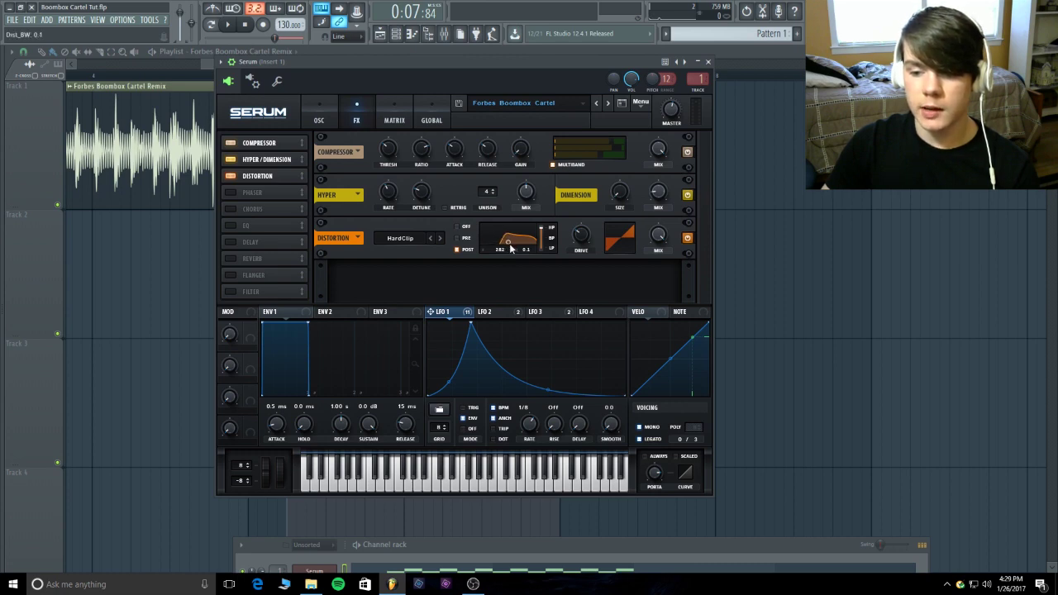
scroll(510, 249, up, 1)
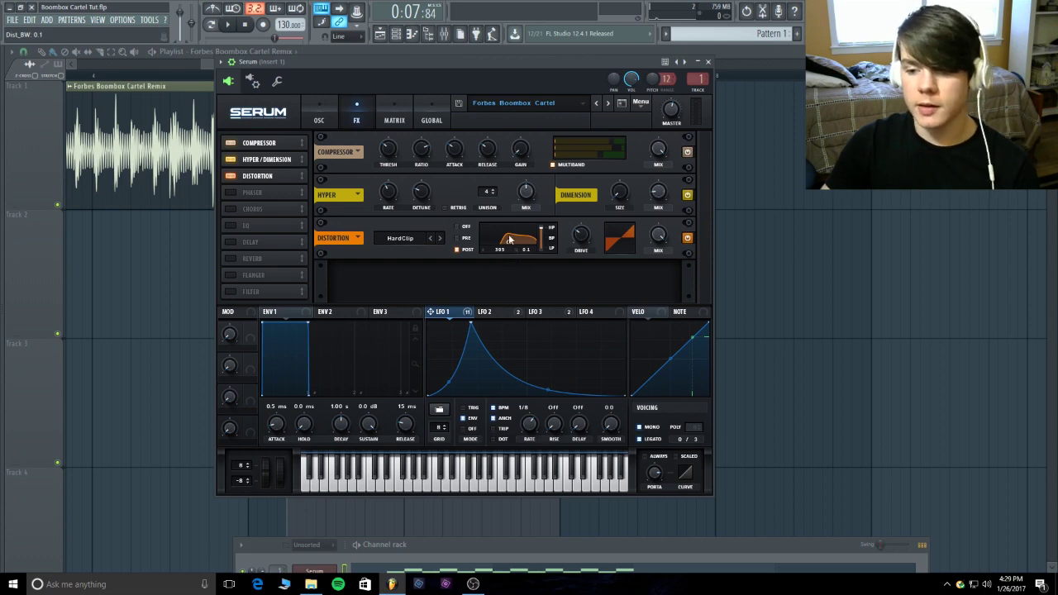
scroll(510, 250, down, 3)
scroll(510, 250, up, 3)
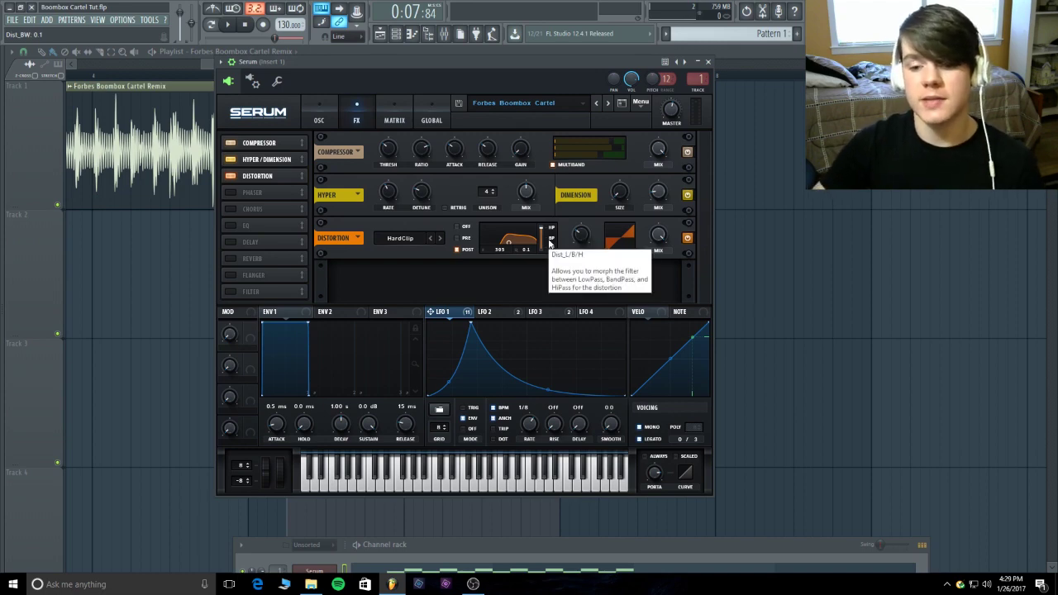
Step: Turn on the Phaser effect, review LFO 1's modulation of its frequency and mix, and play back the selected section
click(253, 192)
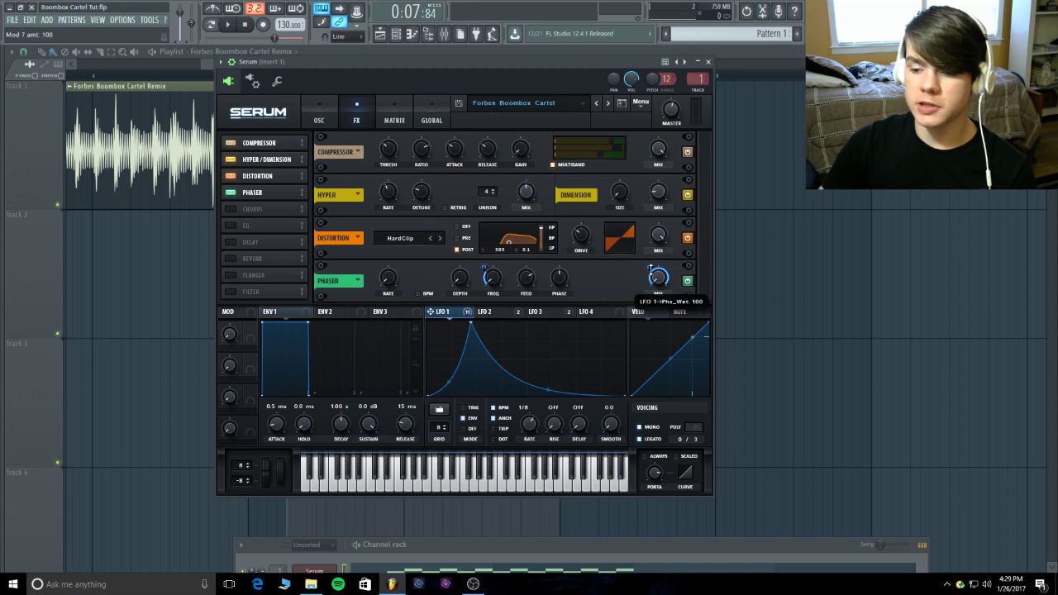
right_click(453, 314)
click(494, 281)
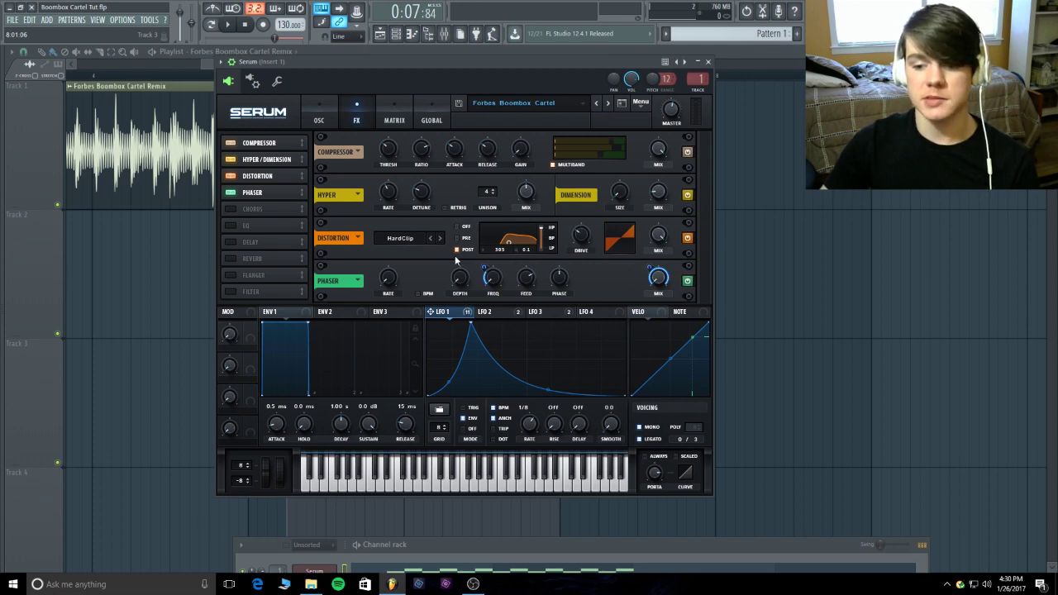
click(230, 25)
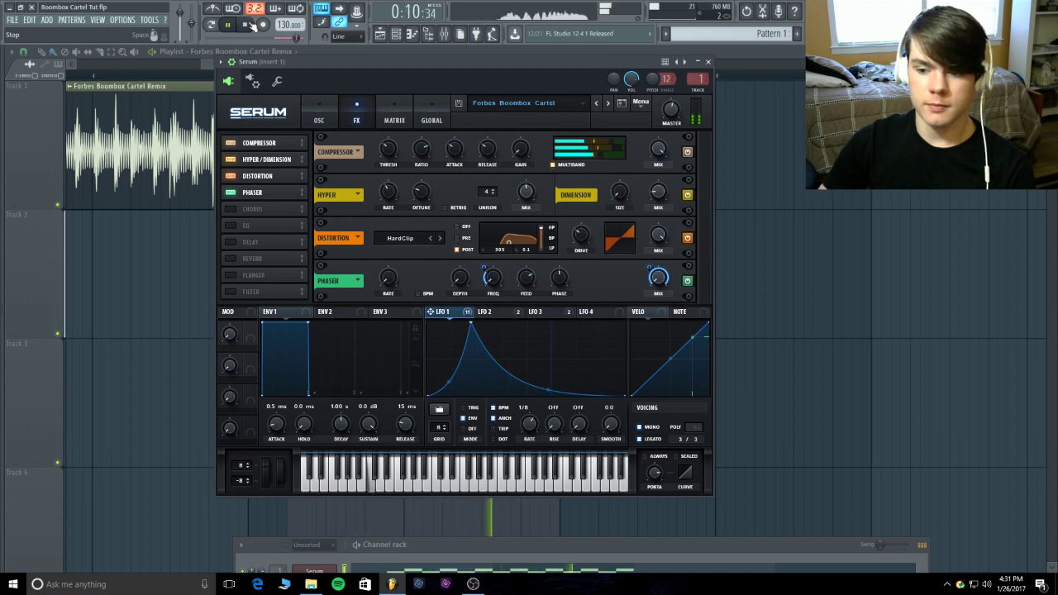
click(250, 26)
Step: Turn on the Chorus effect, inspect its modulated mix, and play back the selected section with it
click(259, 211)
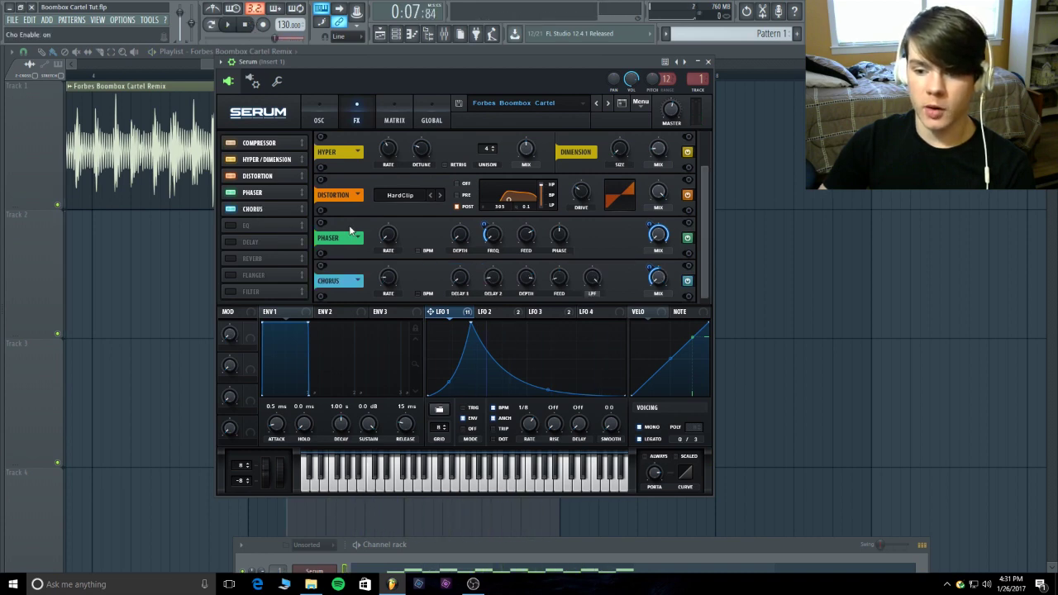
mouse_move(663, 282)
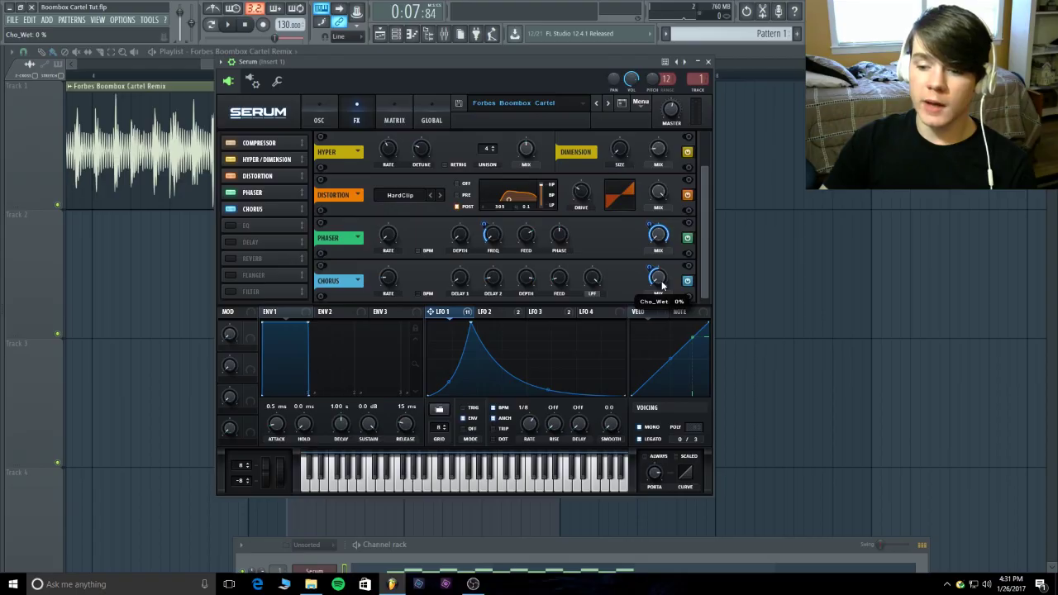
drag(662, 285, 650, 268)
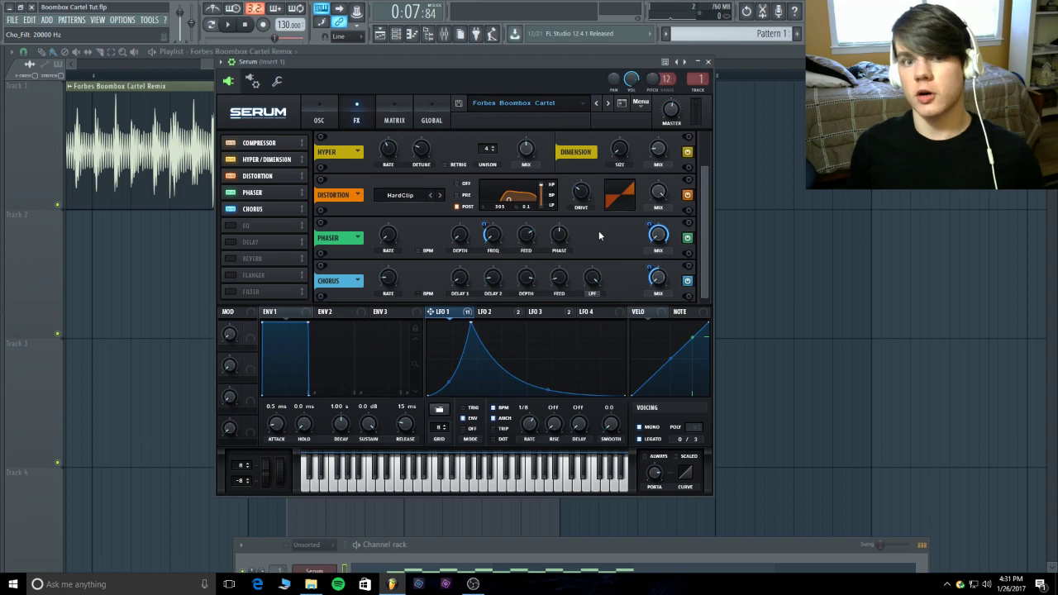
click(232, 28)
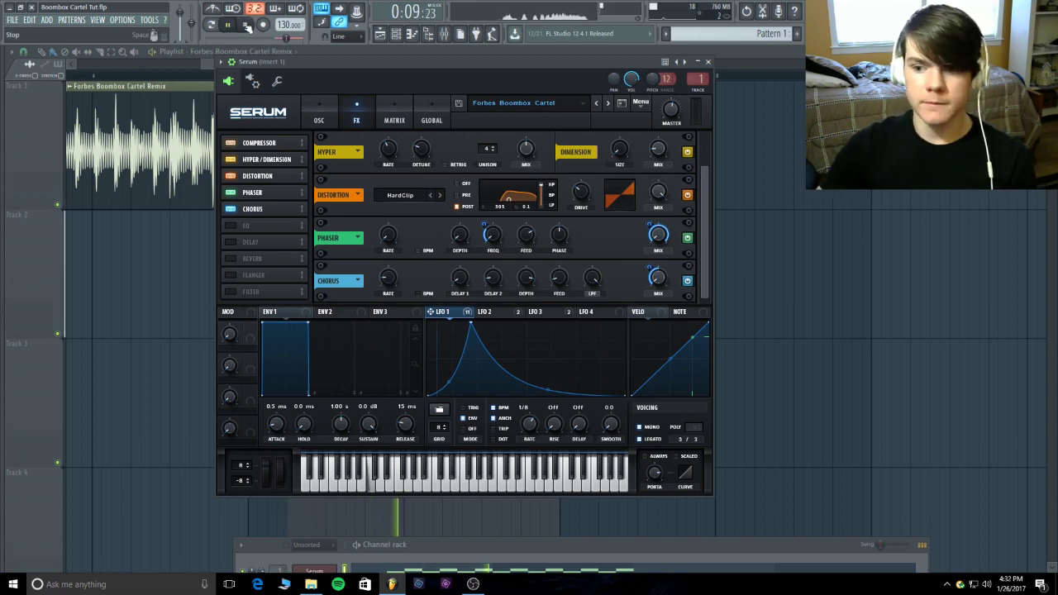
click(245, 26)
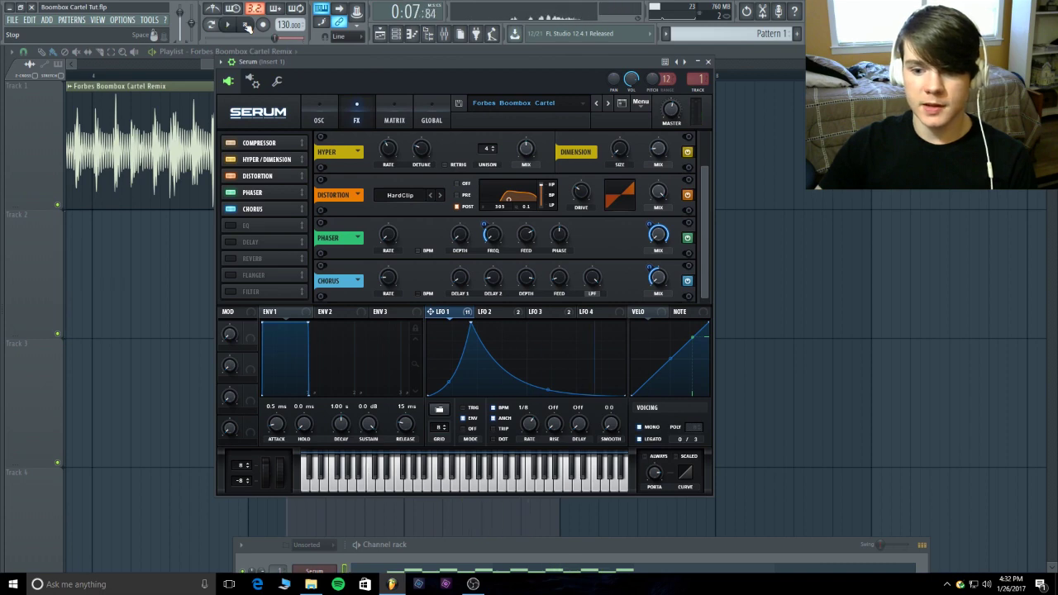
Step: Turn on the EQ effect and inspect the frequency, Q and gain of its low and high bands
click(232, 225)
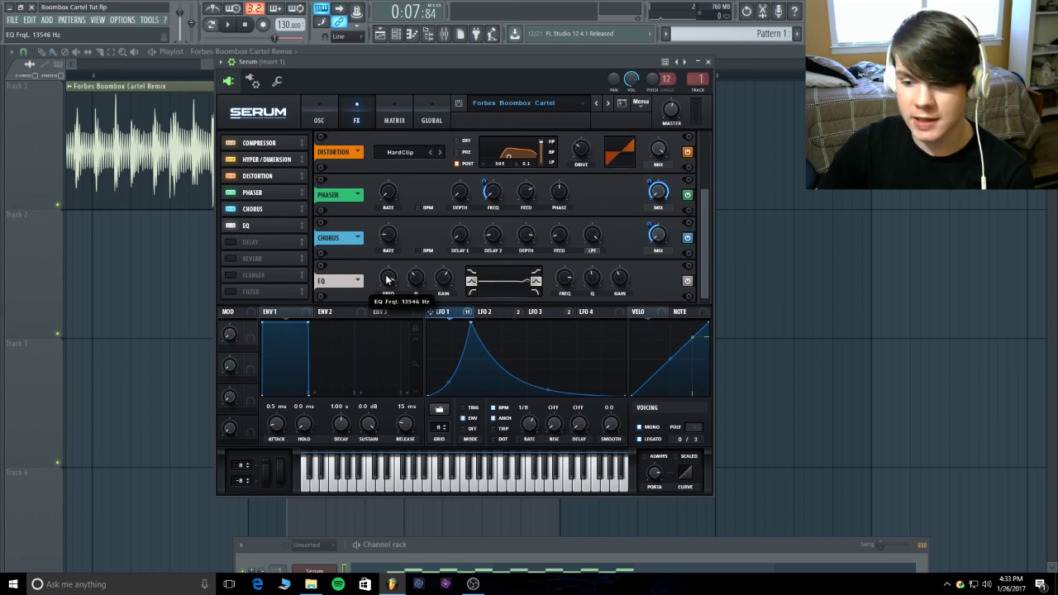
mouse_move(412, 277)
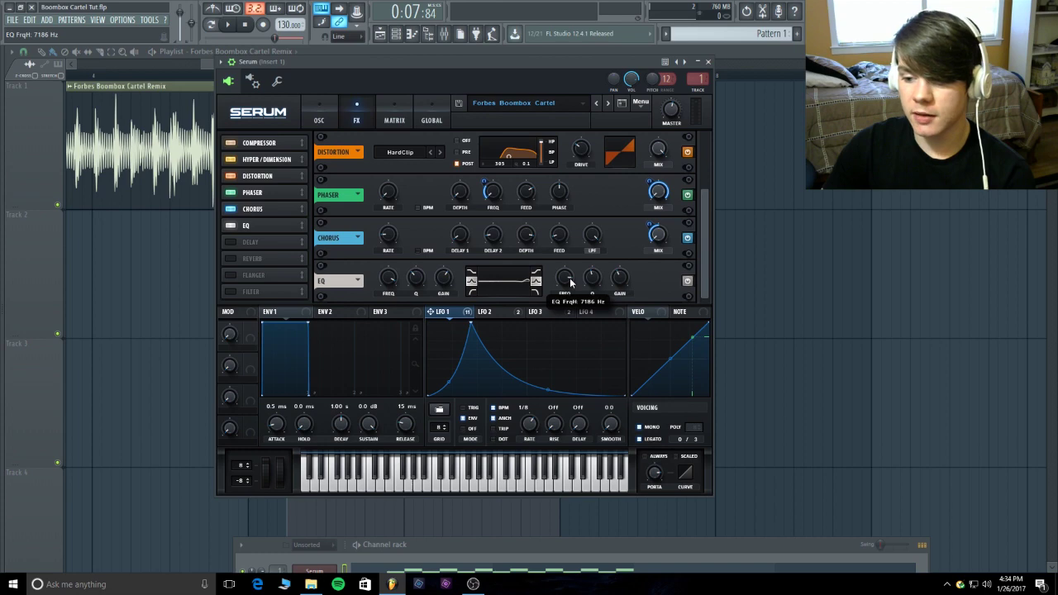
Step: Turn on the Delay effect, check its mix, and play back the selected section with it
click(235, 241)
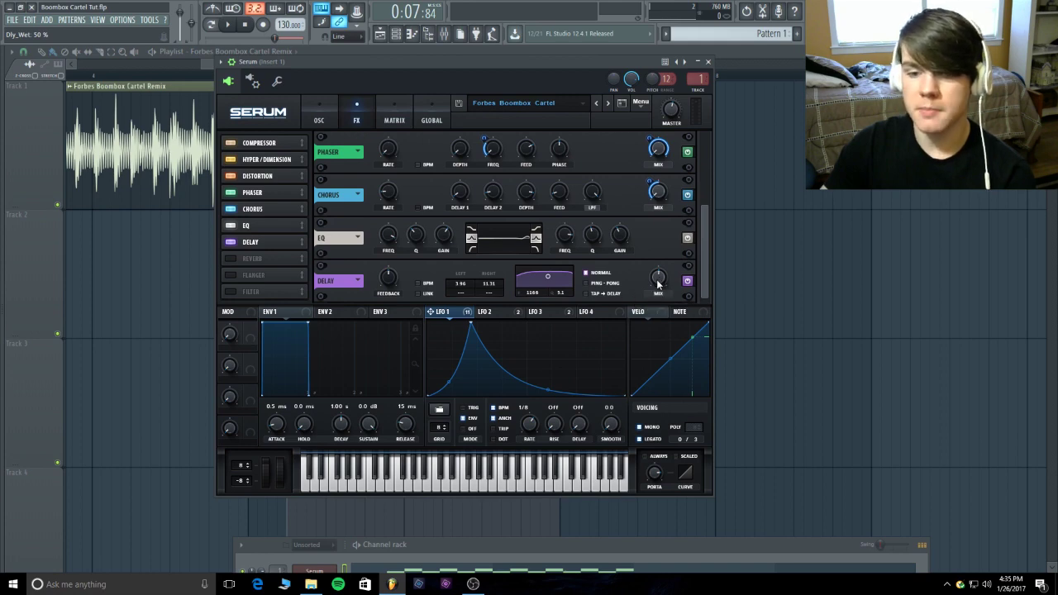
click(238, 29)
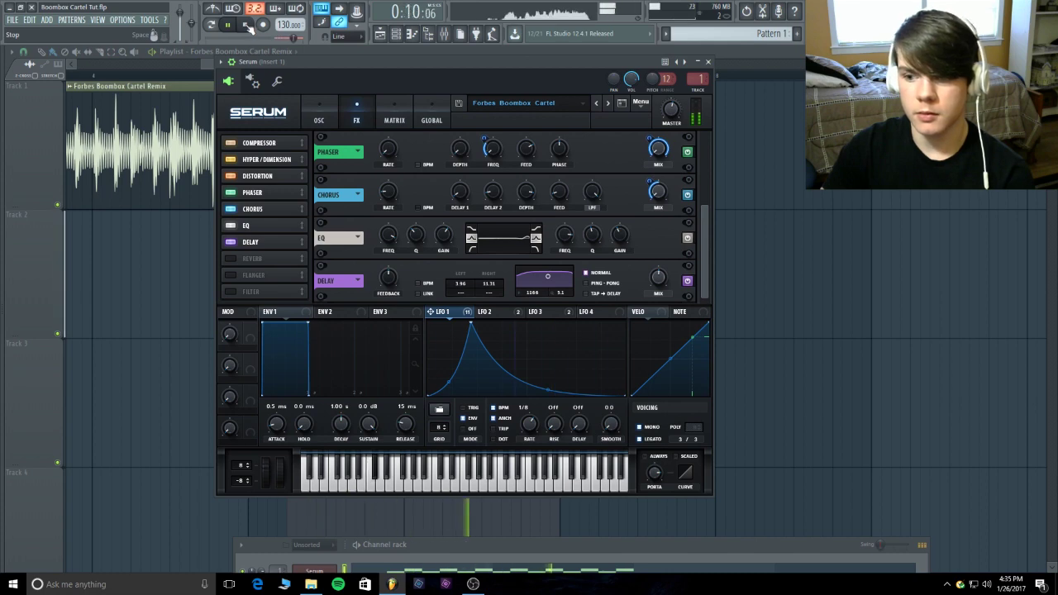
click(248, 27)
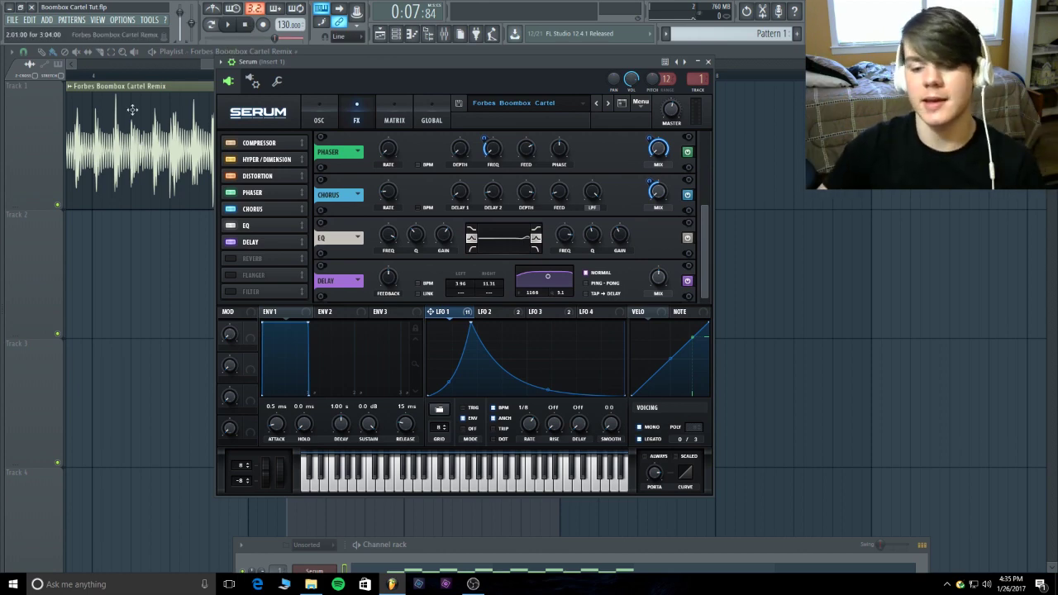
Step: Turn on the Reverb effect in Plate mode and inspect its size, pre-delay and low cut settings
drag(316, 61, 307, 70)
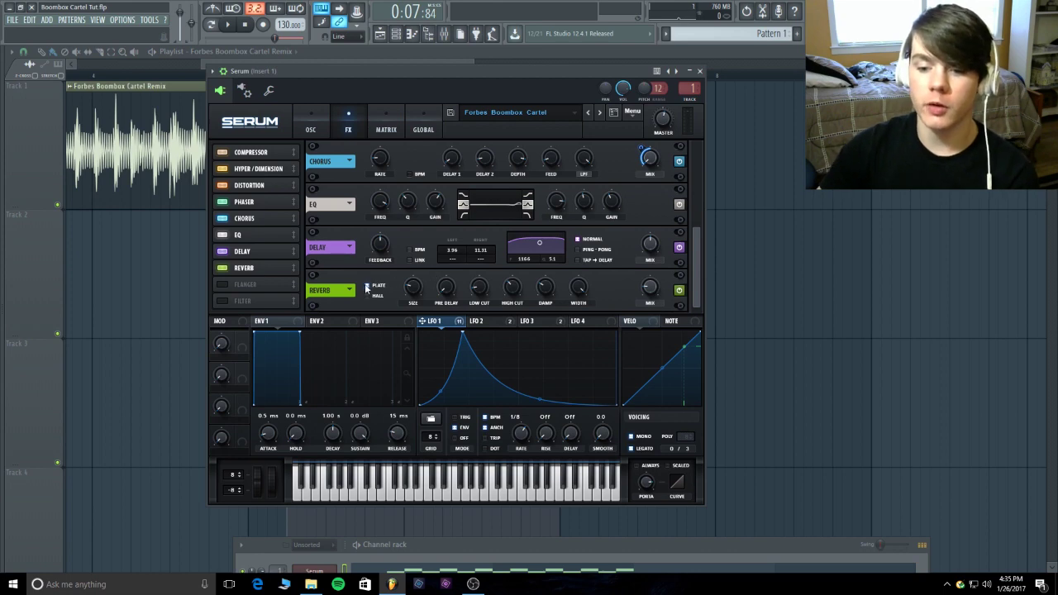
mouse_move(415, 294)
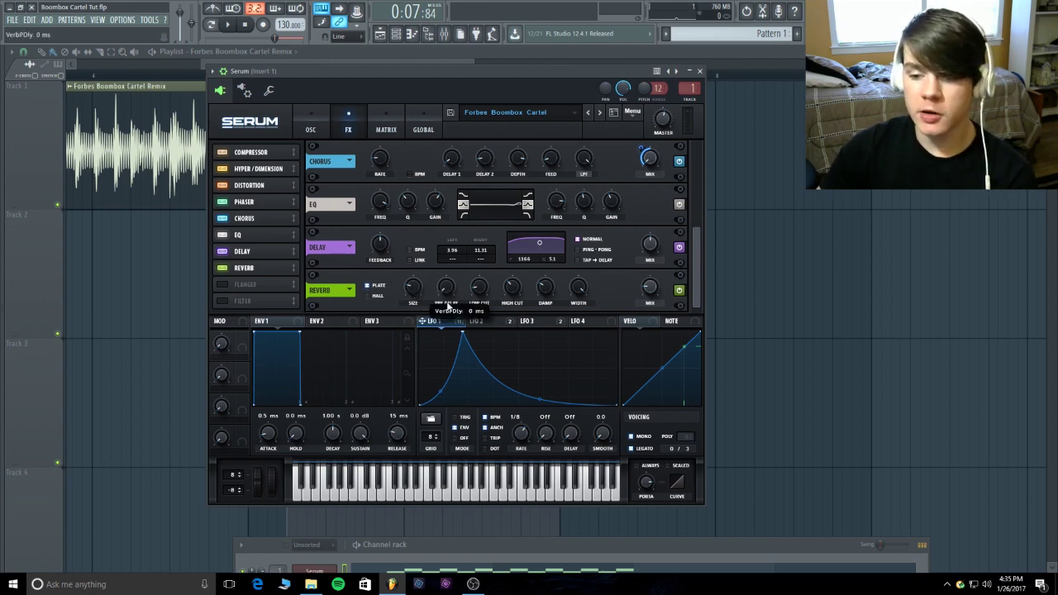
mouse_move(483, 287)
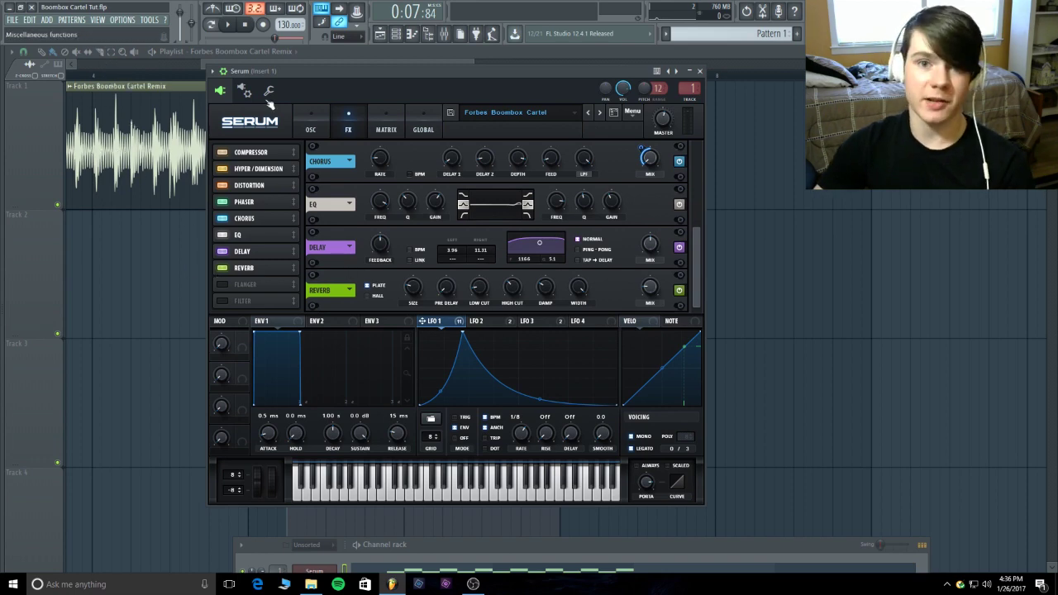
Step: View the alternating Serum bass notes in the piano roll, and return to the playlist
key(F7)
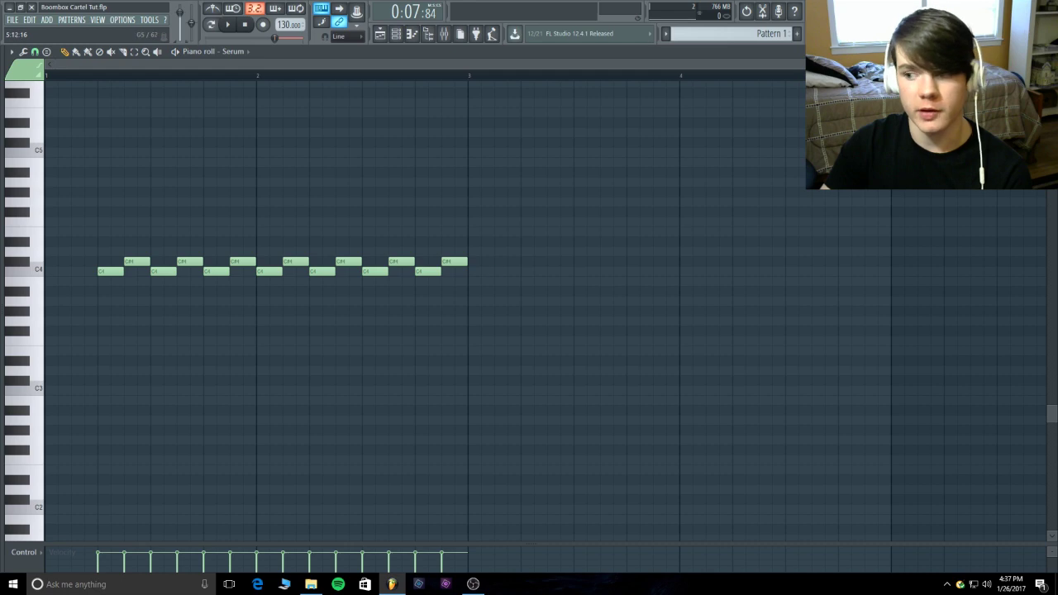
key(F7)
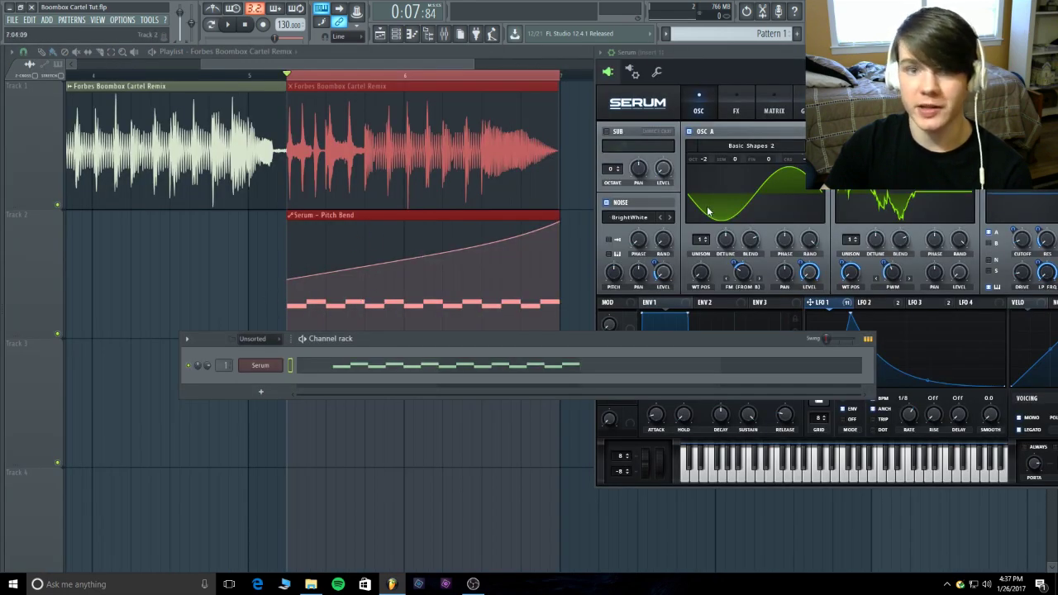
Step: Move the Serum window clear of the webcam area and adjust its pitch knob range in semitones
drag(675, 52, 176, 105)
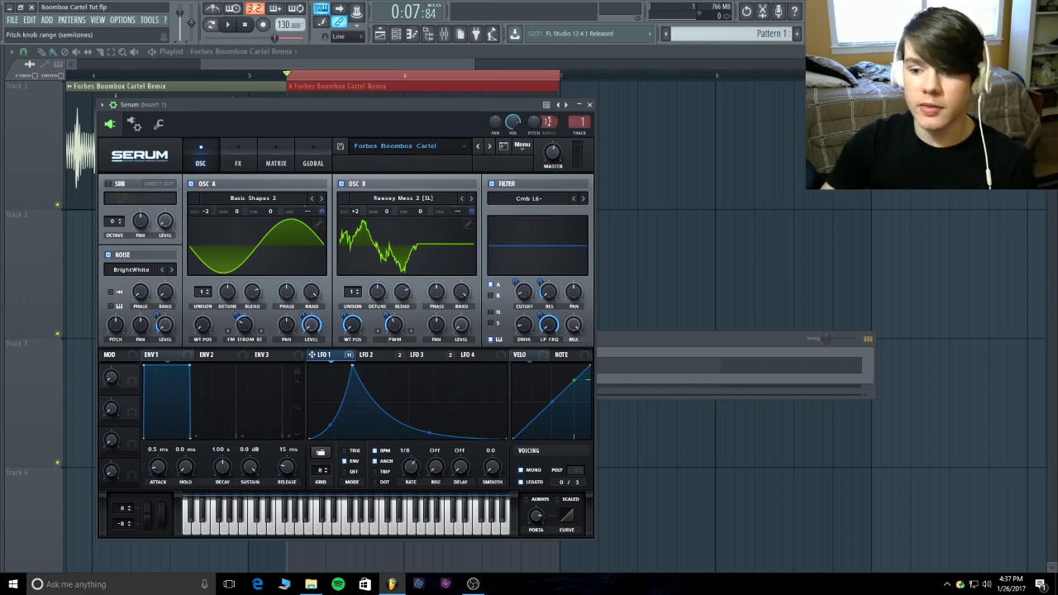
drag(548, 121, 548, 99)
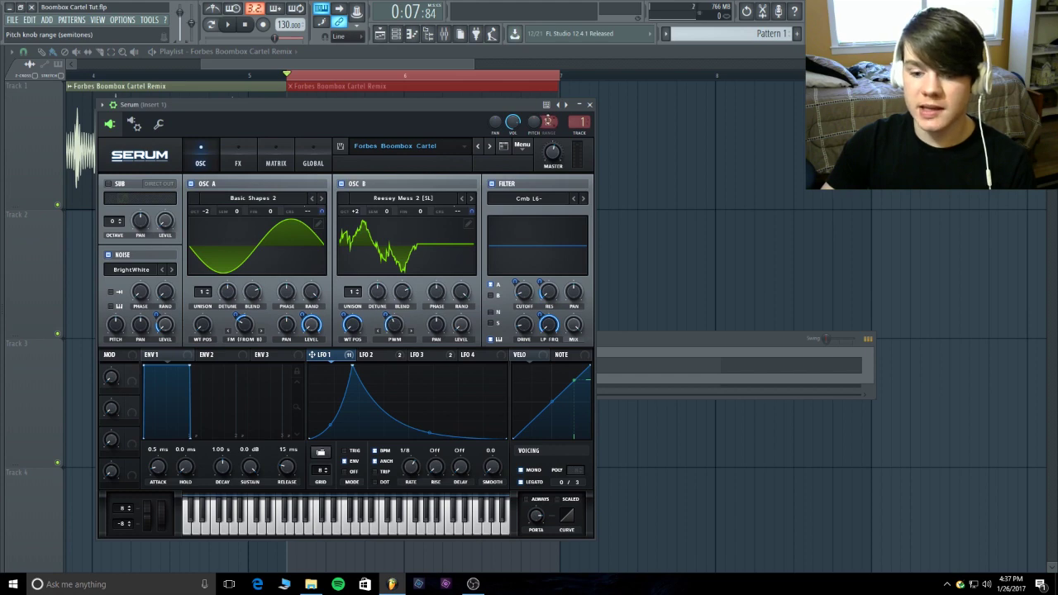